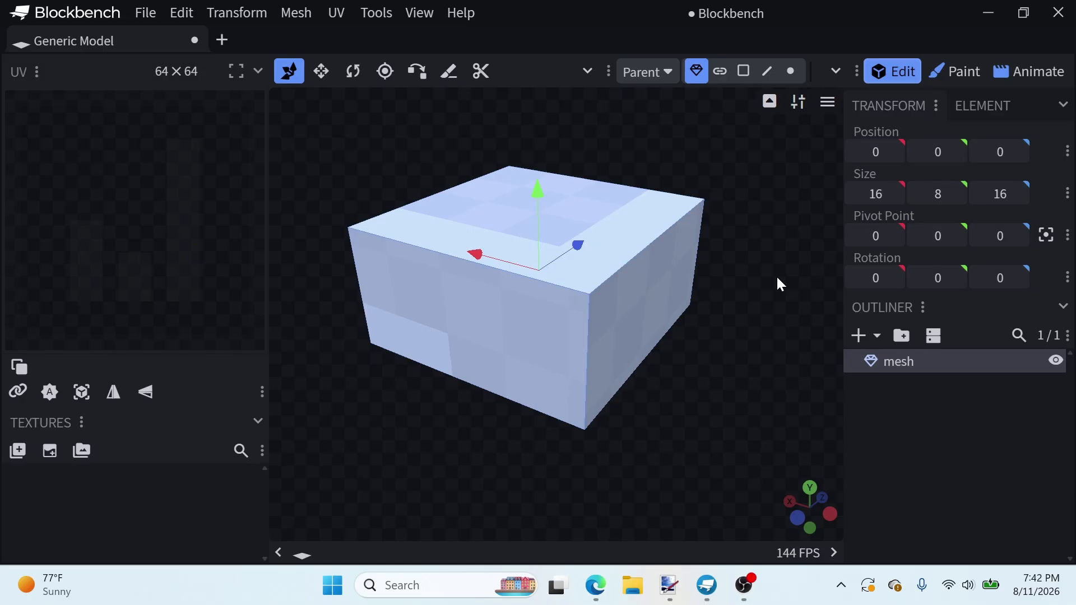
pyautogui.moveTo(598, 311); pyautogui.dragTo(750, 468)
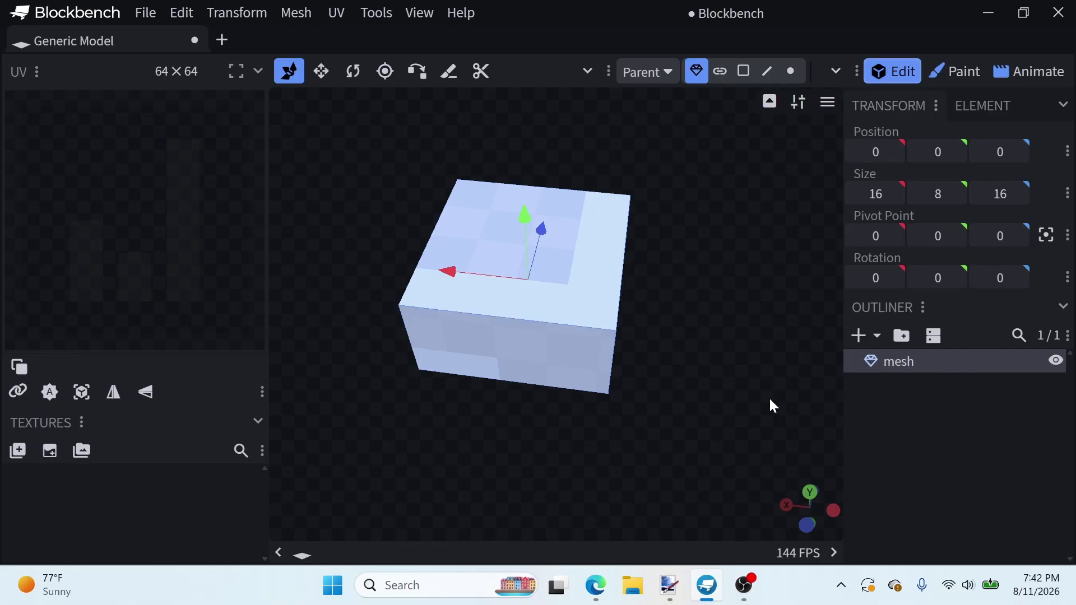
pyautogui.moveTo(684, 451); pyautogui.dragTo(530, 390)
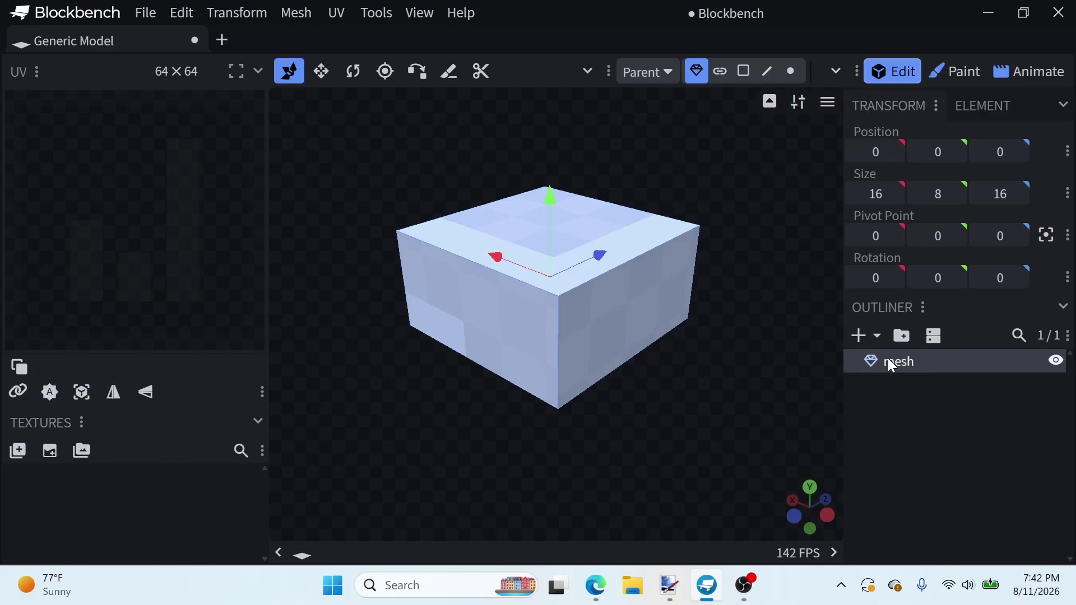
pyautogui.click(898, 432)
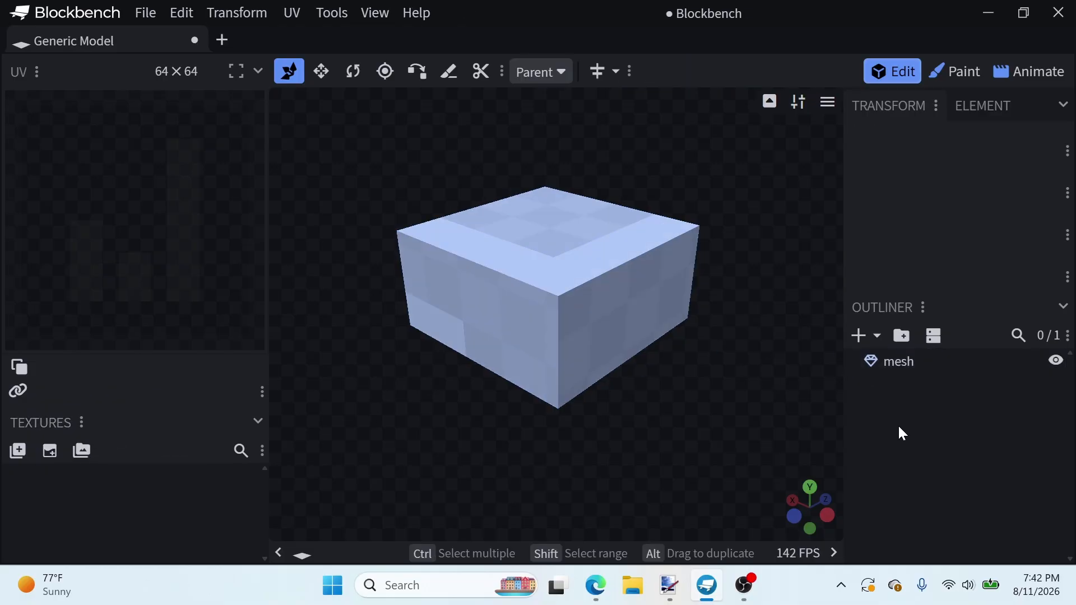
pyautogui.click(50, 451)
pyautogui.click(715, 402)
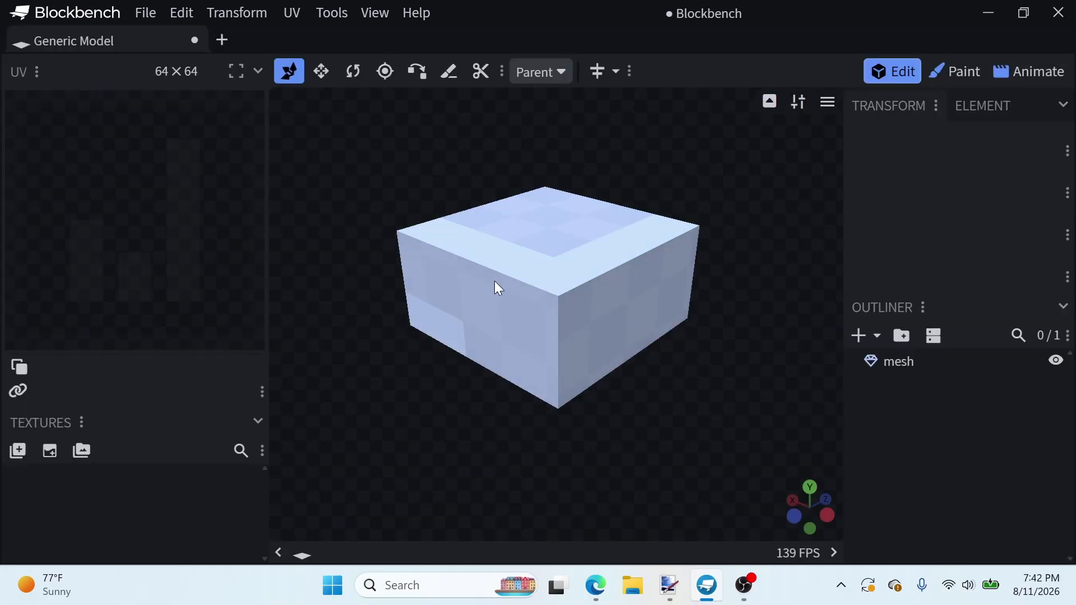
# Create a texture template named texture for the mesh with 16x pixel density and the default UV options
pyautogui.click(497, 305)
pyautogui.click(50, 451)
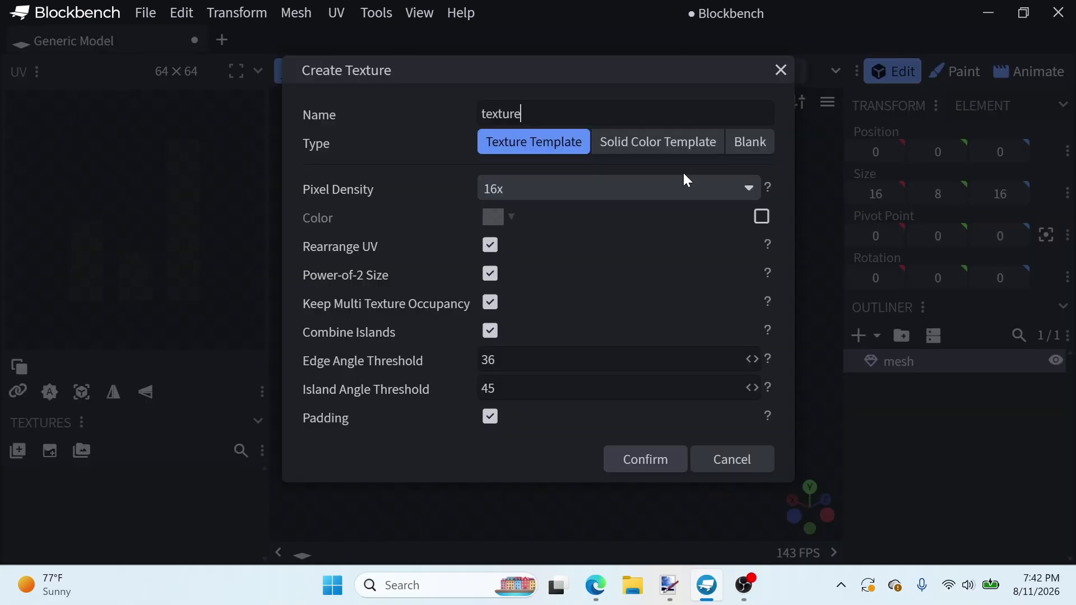
pyautogui.click(514, 188)
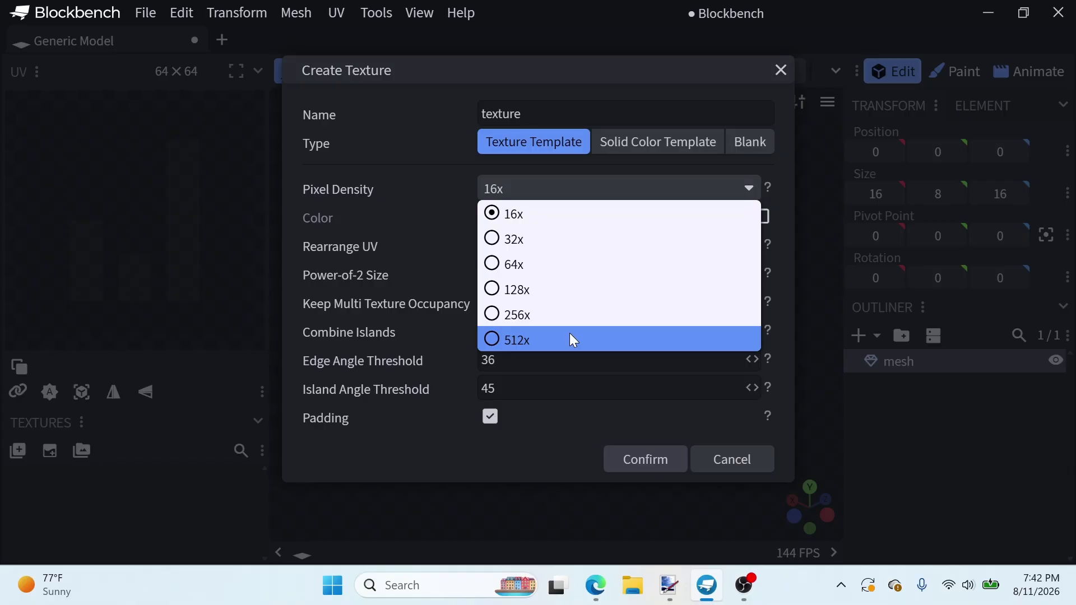
pyautogui.click(536, 214)
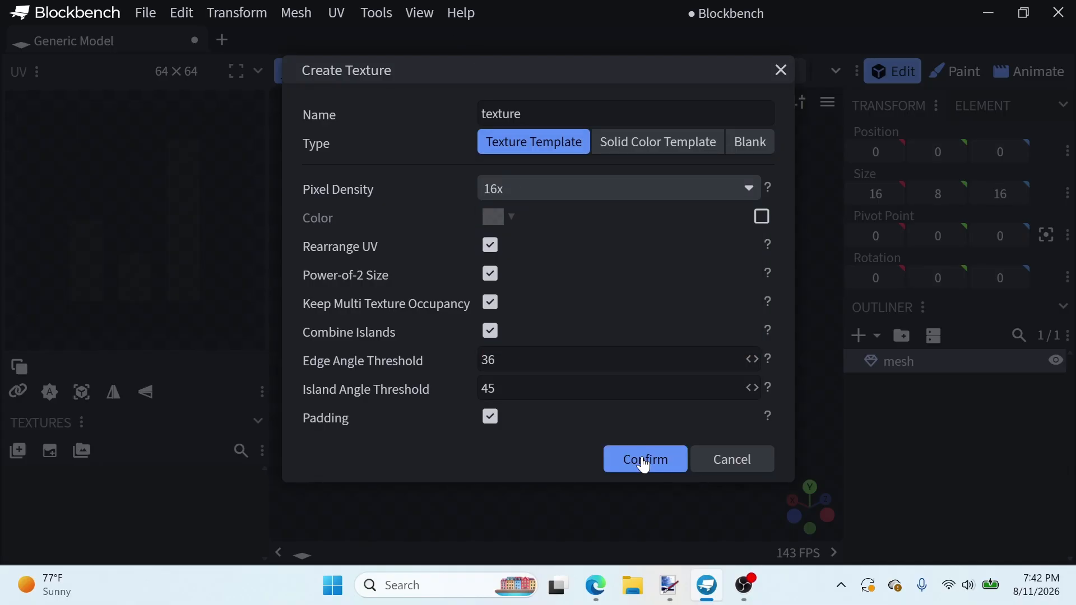
pyautogui.click(644, 459)
pyautogui.scroll(3, 672, 447)
pyautogui.moveTo(667, 441); pyautogui.dragTo(680, 466)
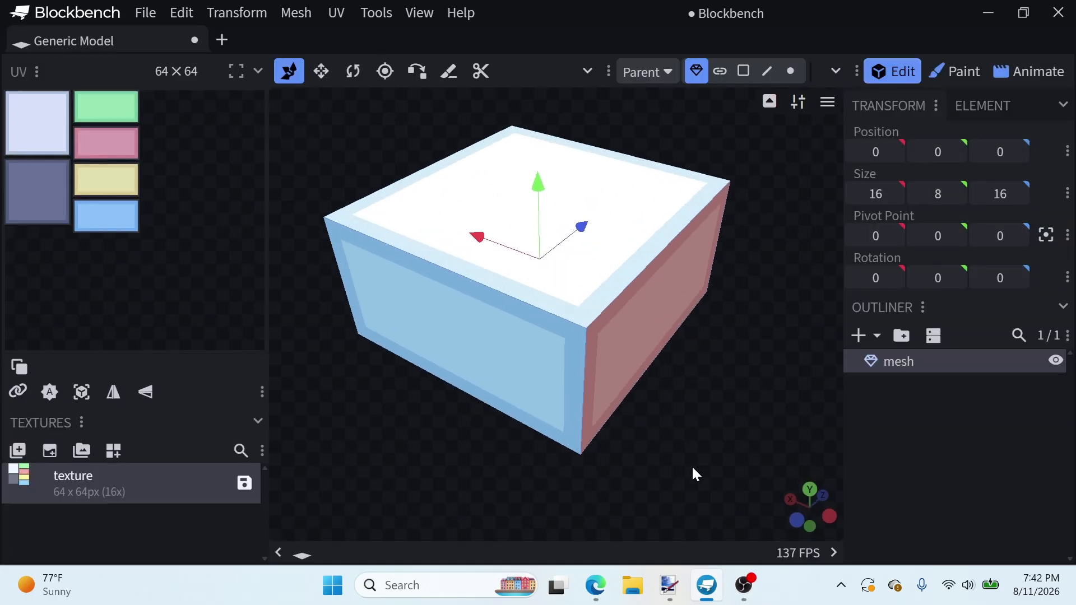
pyautogui.scroll(-5, 681, 466)
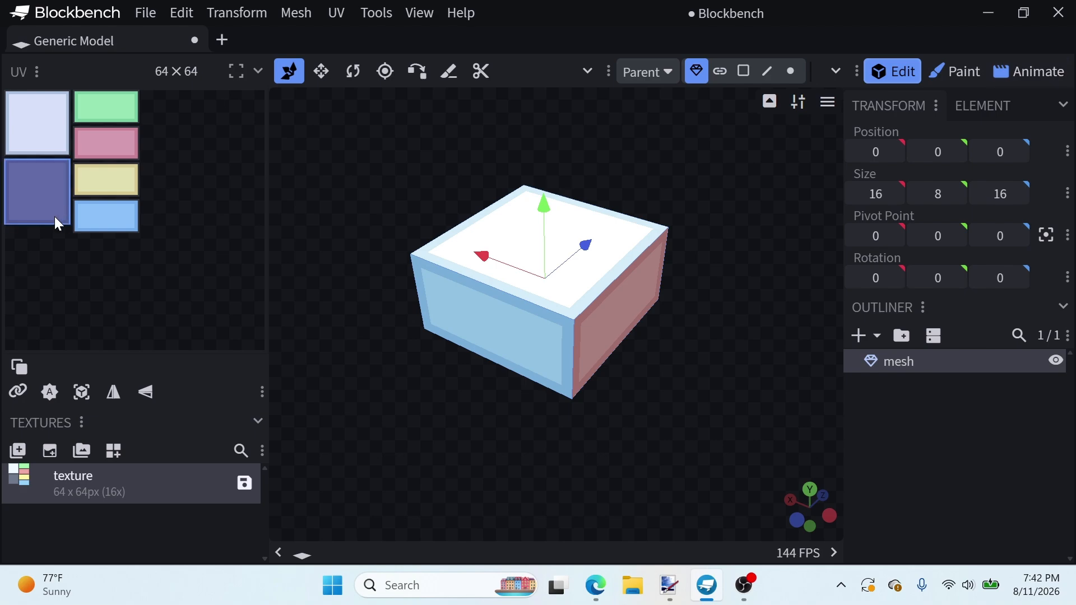
# Select the light-coloured top face's UV island and inspect it up close in the UV editor
pyautogui.click(38, 141)
pyautogui.scroll(3, 67, 163)
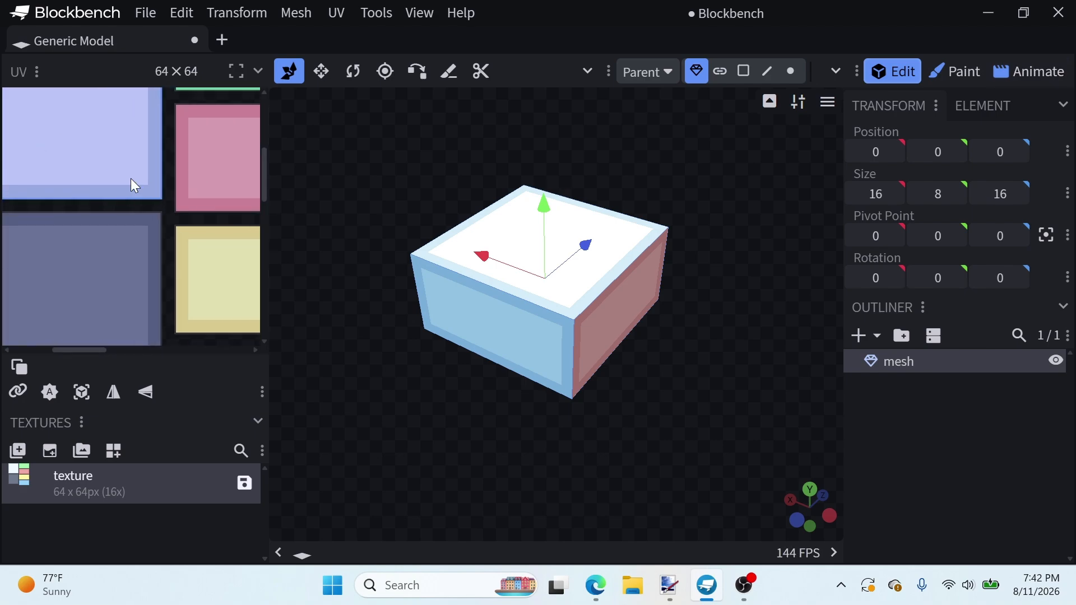
pyautogui.scroll(-3, 130, 223)
pyautogui.scroll(3, 129, 217)
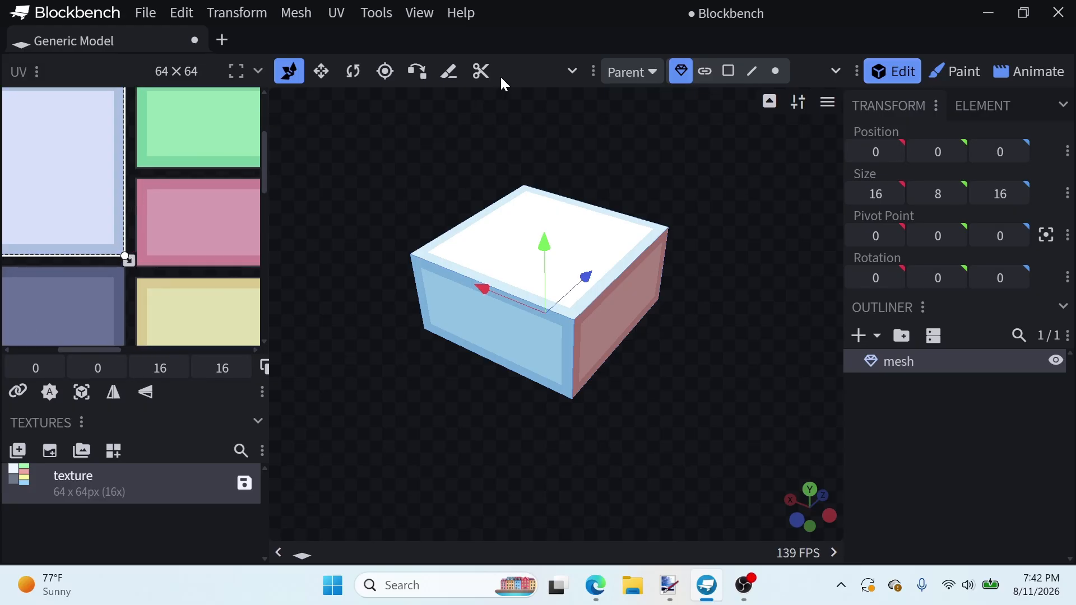
# With the Knife tool active, select two adjacent top edges of the mesh and clear the selection
pyautogui.click(480, 73)
pyautogui.scroll(-5, 101, 214)
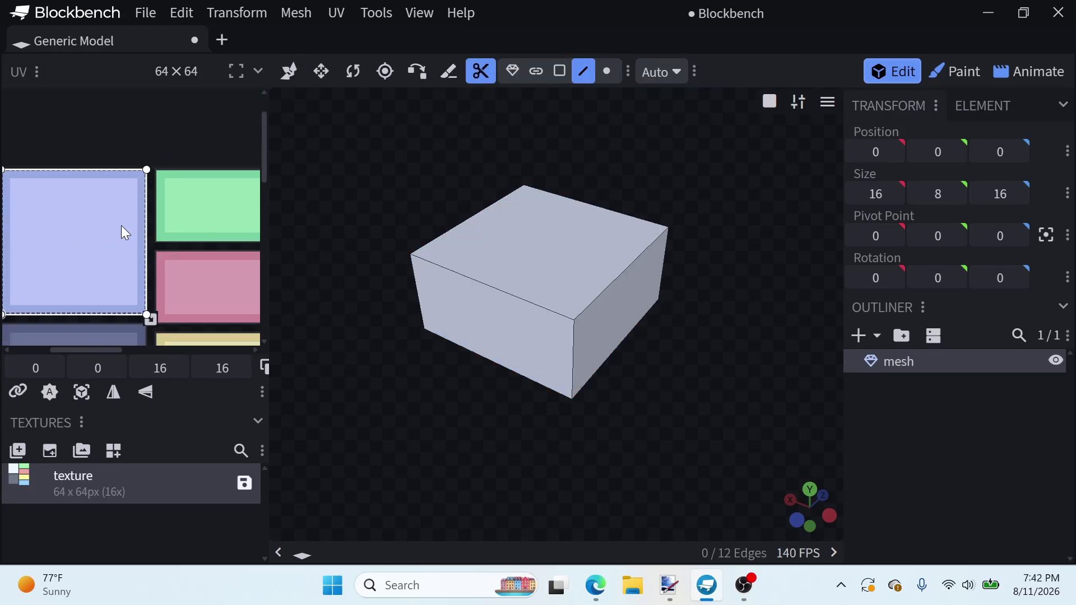
pyautogui.scroll(5, 510, 282)
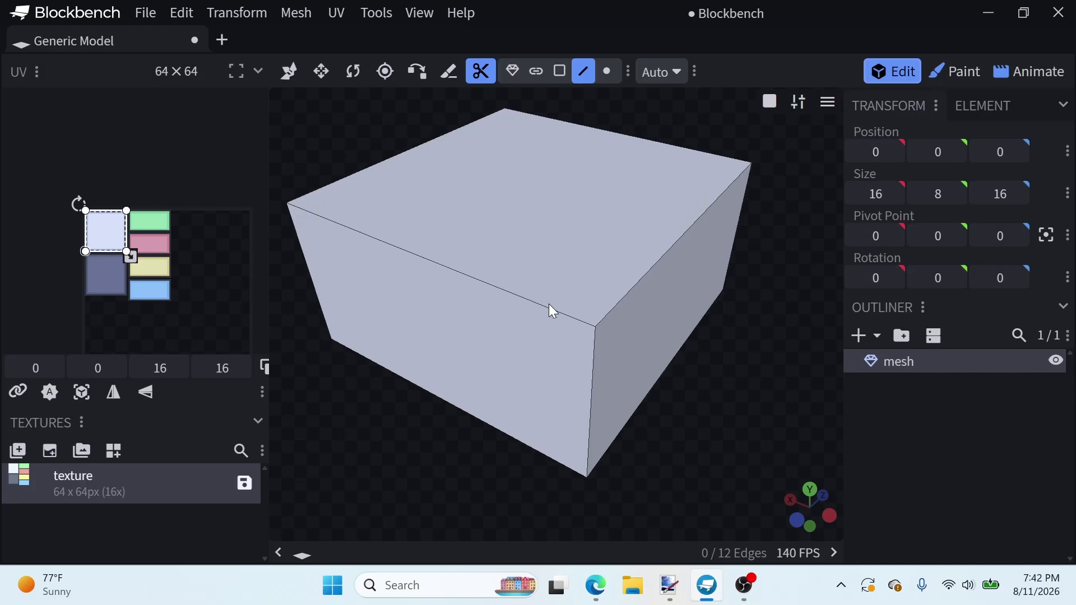
pyautogui.click(550, 305)
pyautogui.scroll(-3, 660, 352)
pyautogui.moveTo(643, 388); pyautogui.dragTo(597, 403)
pyautogui.keyDown('shift'); pyautogui.click(606, 308); pyautogui.keyUp('shift')
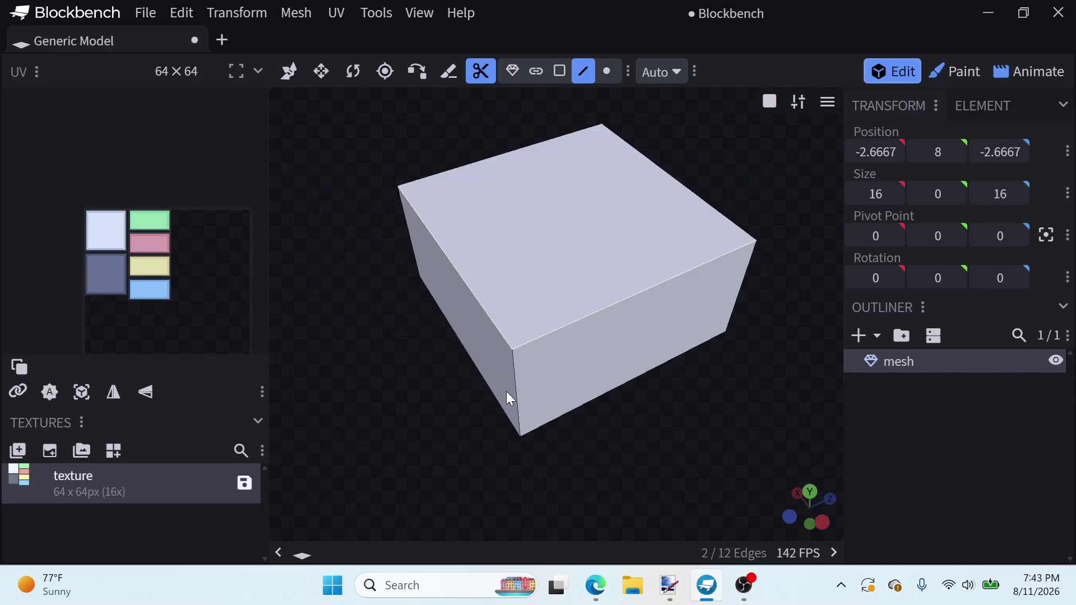
pyautogui.moveTo(490, 481); pyautogui.dragTo(659, 321)
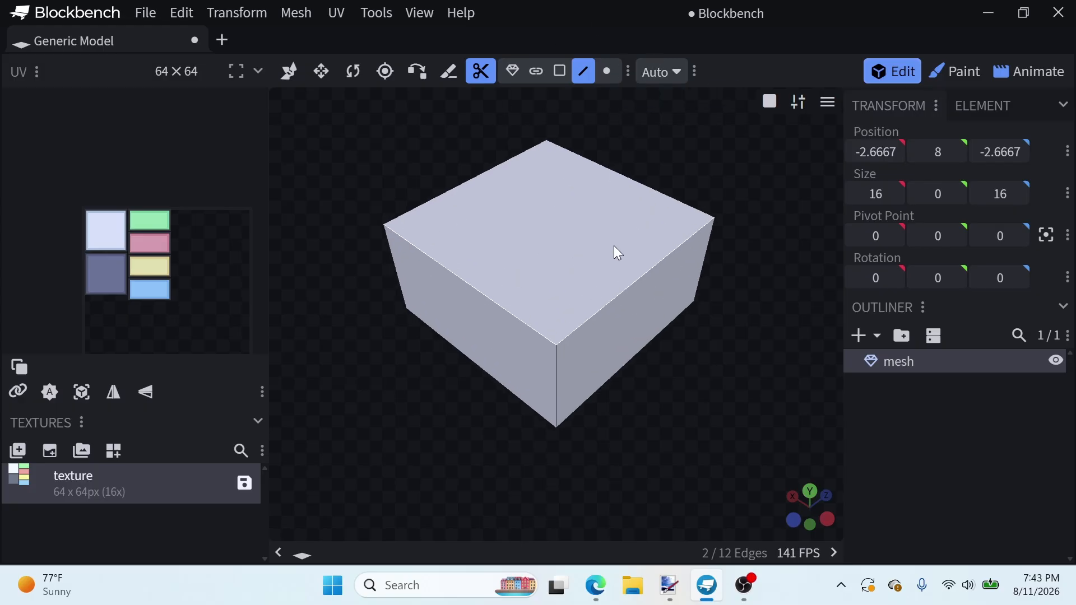
pyautogui.click(969, 519)
pyautogui.moveTo(697, 437); pyautogui.dragTo(600, 322)
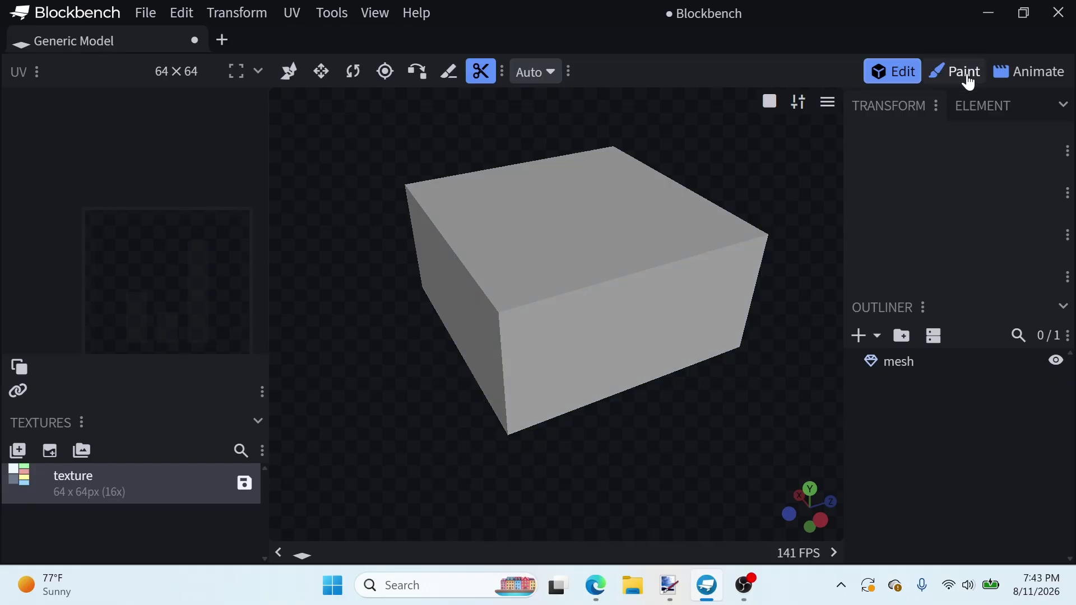
# Switch to Paint mode and draw a freehand red stroke on the mesh's top face with a 1-pixel square brush
pyautogui.click(968, 84)
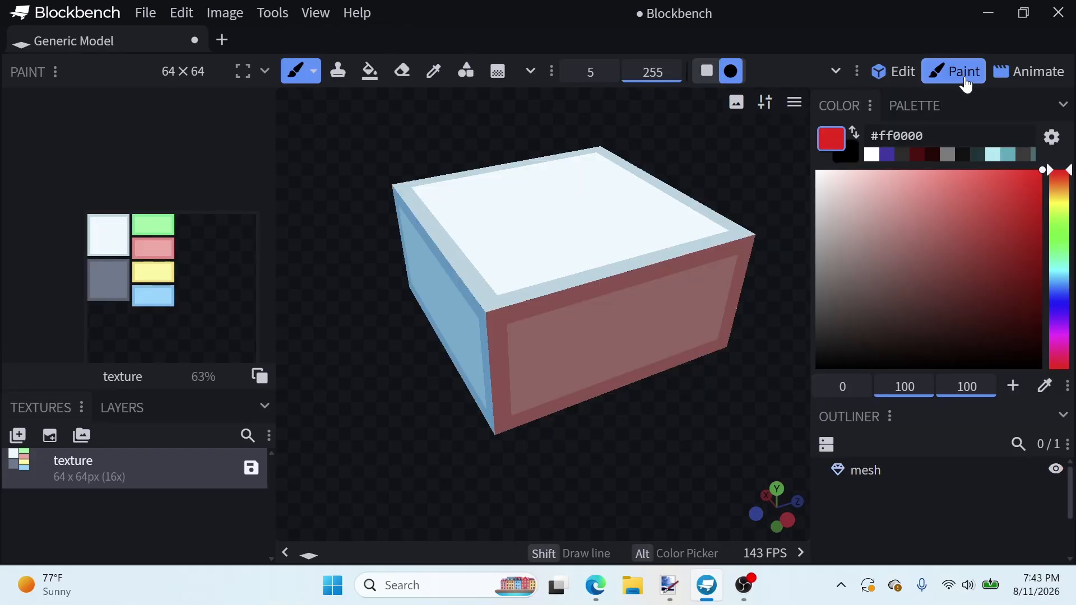
pyautogui.moveTo(646, 413)
pyautogui.mouseDown()
pyautogui.moveTo(499, 431)
pyautogui.moveTo(568, 426)
pyautogui.mouseUp()
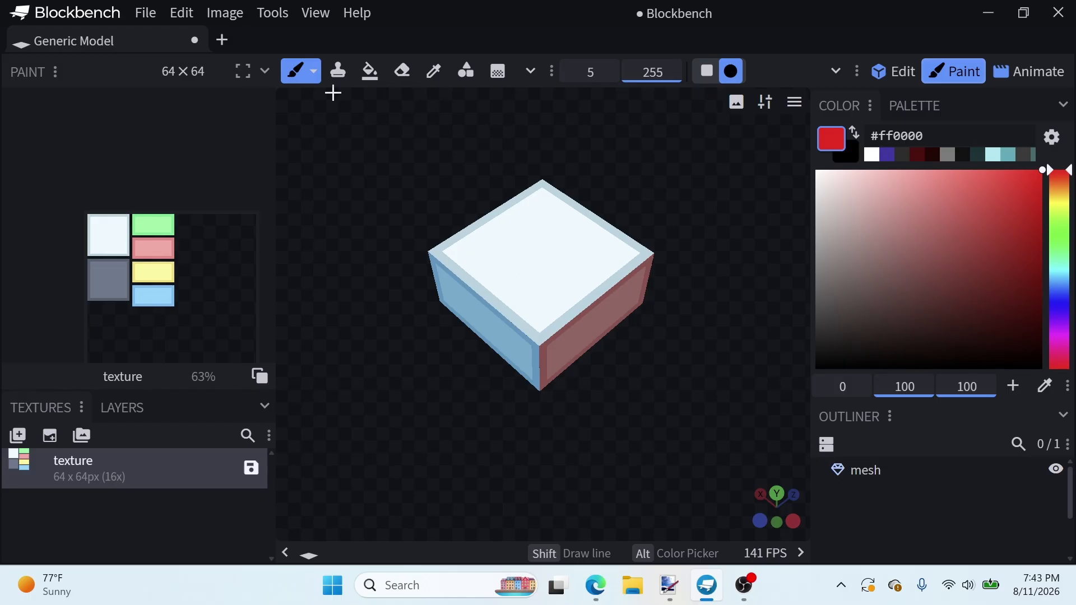
pyautogui.click(317, 74)
pyautogui.click(348, 98)
pyautogui.scroll(5, 569, 269)
pyautogui.moveTo(571, 173)
pyautogui.mouseDown()
pyautogui.moveTo(482, 294)
pyautogui.moveTo(611, 318)
pyautogui.mouseUp()
pyautogui.scroll(-2, 511, 193)
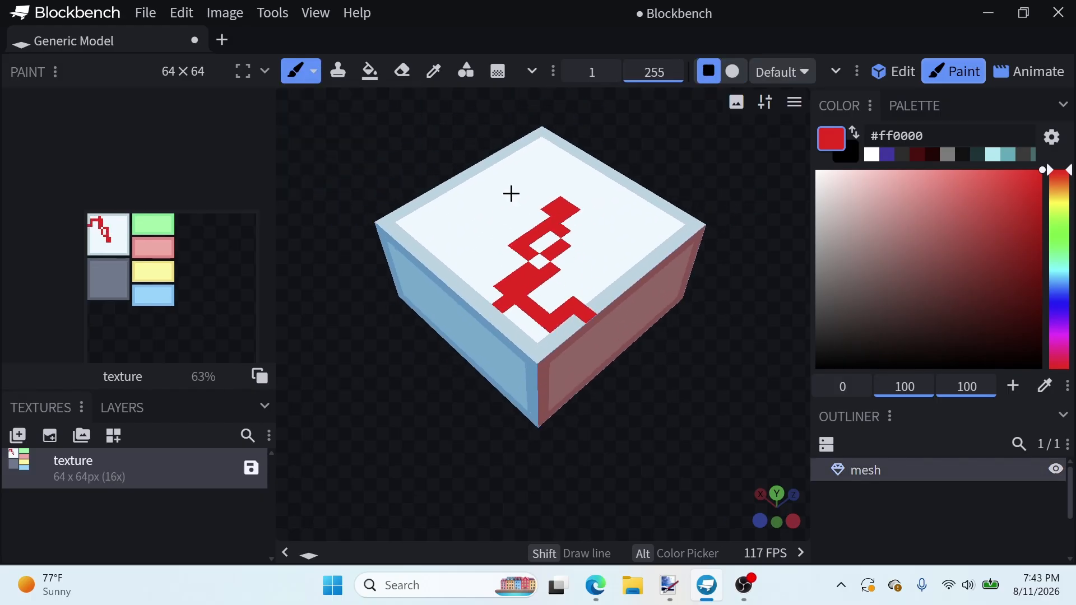
# Fill the top face and the two visible side faces of the mesh with red
pyautogui.click(369, 71)
pyautogui.click(572, 265)
pyautogui.click(597, 350)
pyautogui.click(493, 339)
pyautogui.moveTo(612, 439); pyautogui.dragTo(539, 313)
# Set the fill mode to Element and fill the entire mesh with red
pyautogui.click(566, 74)
pyautogui.click(587, 121)
pyautogui.click(524, 261)
# Set the fill mode to Colors and fill the top face and two visible side faces with white #ffffff
pyautogui.click(569, 72)
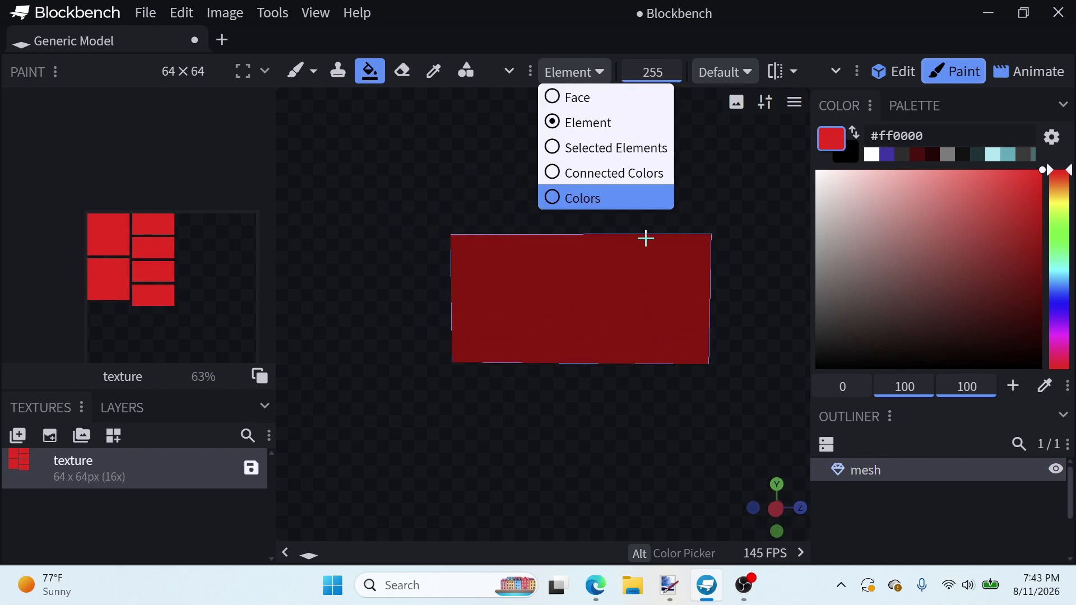
pyautogui.click(623, 199)
pyautogui.moveTo(718, 173); pyautogui.dragTo(890, 184)
pyautogui.click(871, 156)
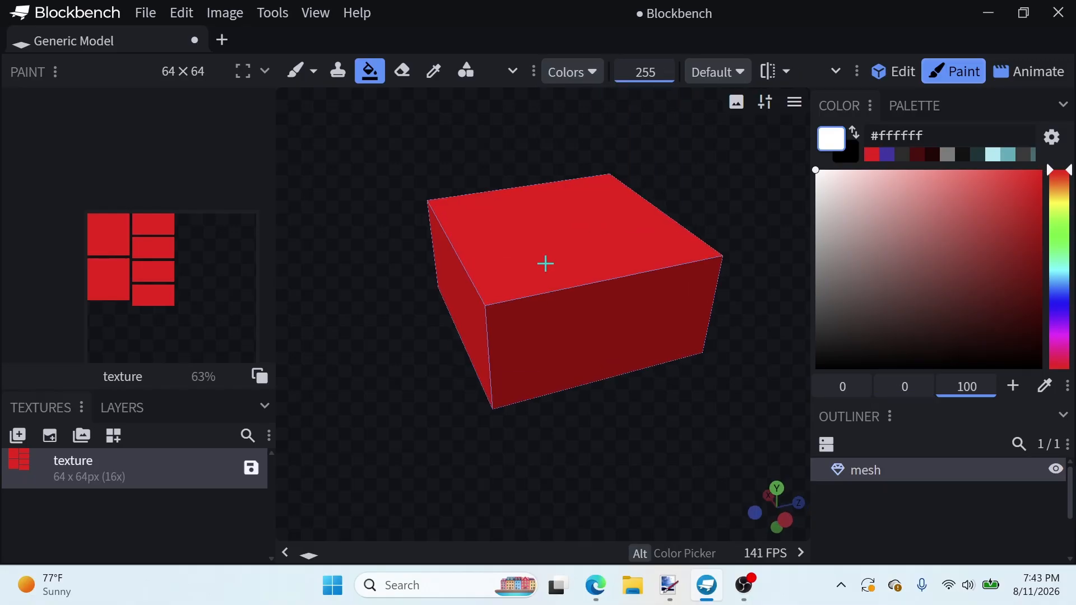
pyautogui.click(547, 260)
pyautogui.click(567, 308)
pyautogui.click(466, 308)
# Set the fill mode to Connected Colors and fill the top face and two visible side faces with purple #3e34a7
pyautogui.click(580, 73)
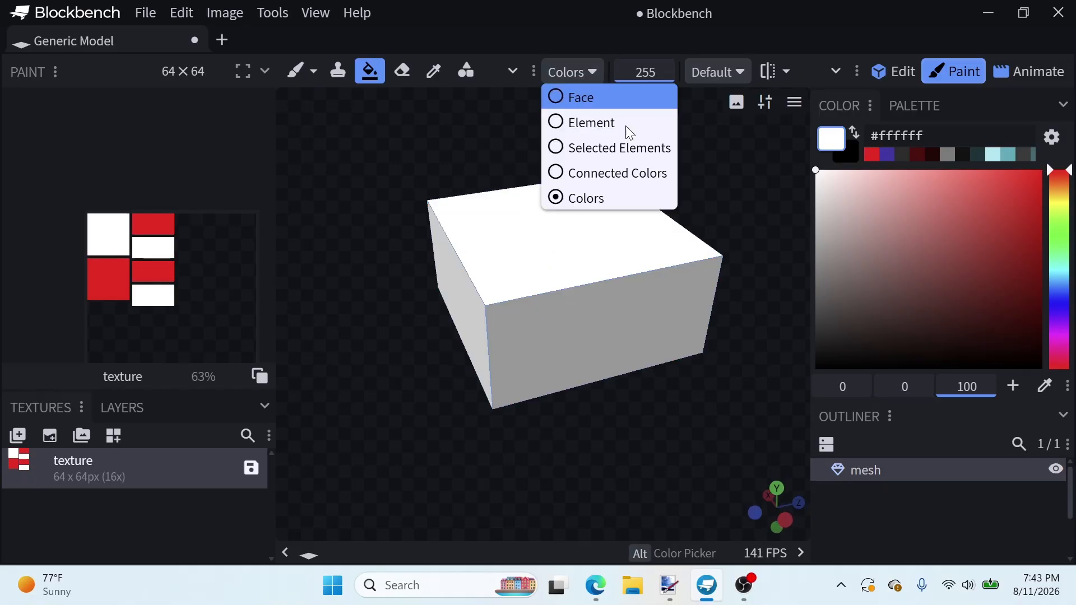
pyautogui.click(630, 175)
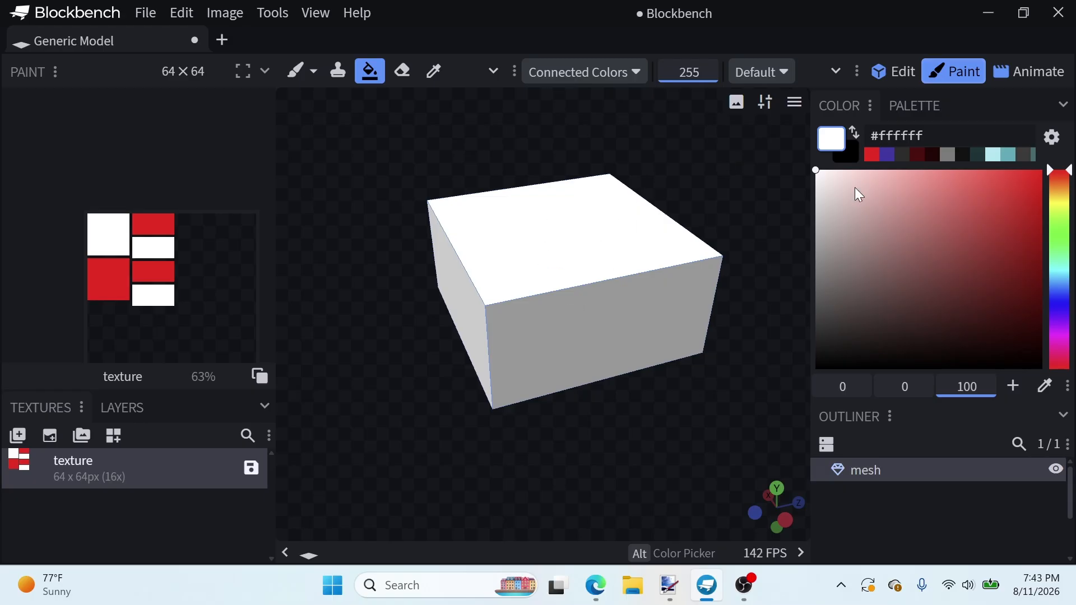
pyautogui.click(884, 156)
pyautogui.click(601, 314)
pyautogui.click(538, 271)
pyautogui.click(464, 323)
pyautogui.scroll(-3, 573, 403)
pyautogui.moveTo(573, 403); pyautogui.dragTo(659, 405)
pyautogui.scroll(3, 658, 405)
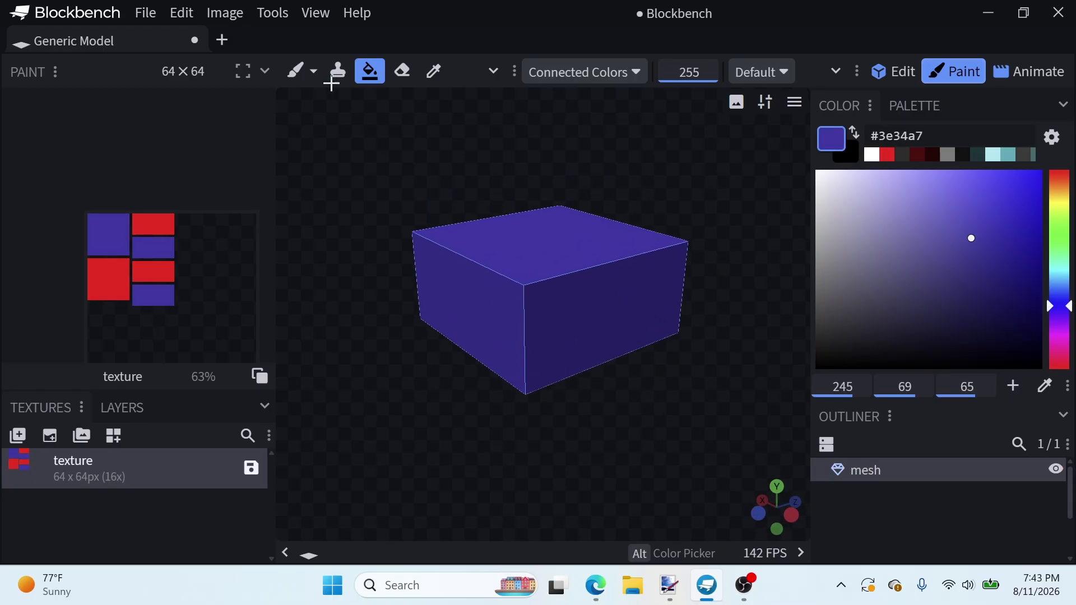
# Copy the purple from the mesh's top face onto its bottom face with the Copy brush, then deselect the mesh
pyautogui.click(338, 70)
pyautogui.scroll(1, 490, 91)
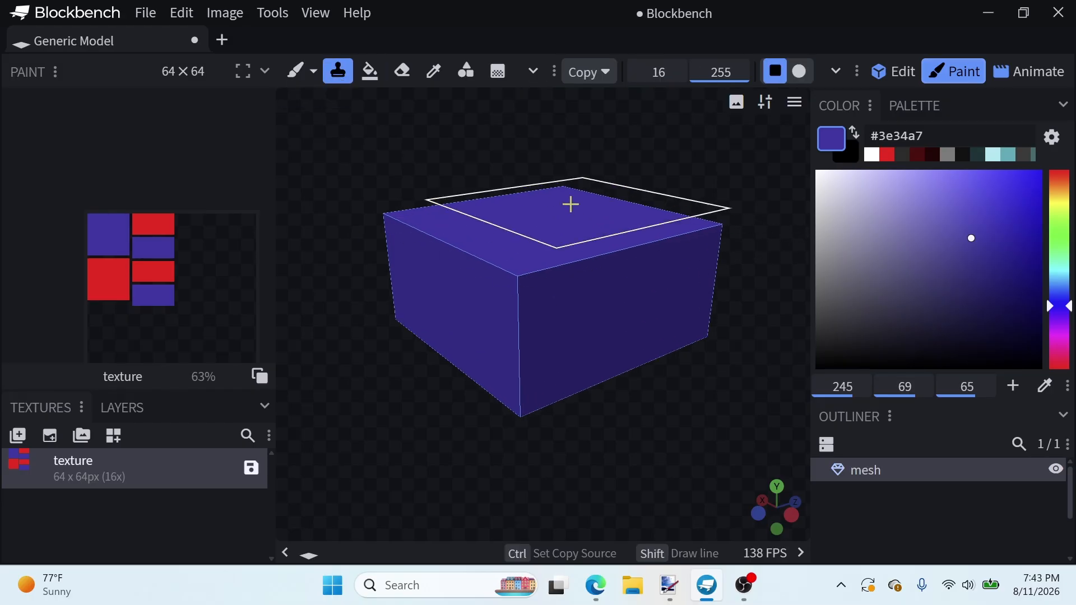
pyautogui.keyDown('ctrl'); pyautogui.click(545, 219); pyautogui.keyUp('ctrl')
pyautogui.moveTo(649, 444); pyautogui.dragTo(620, 286)
pyautogui.click(541, 382)
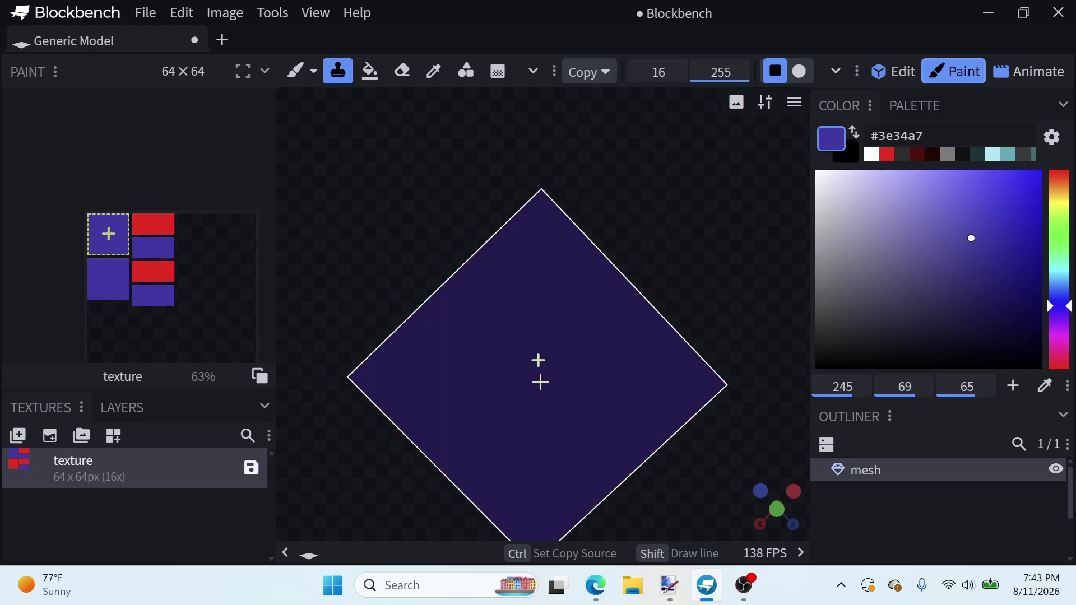
pyautogui.moveTo(739, 187); pyautogui.dragTo(643, 577)
pyautogui.scroll(-9, 619, 329)
pyautogui.scroll(1, 619, 329)
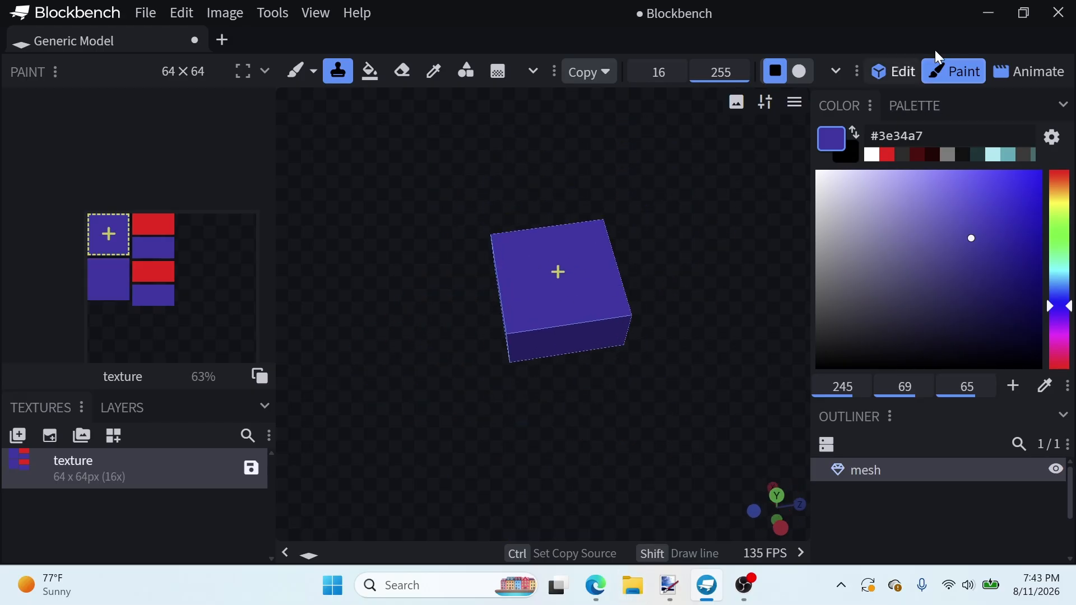
pyautogui.click(877, 535)
pyautogui.moveTo(633, 500); pyautogui.dragTo(705, 412)
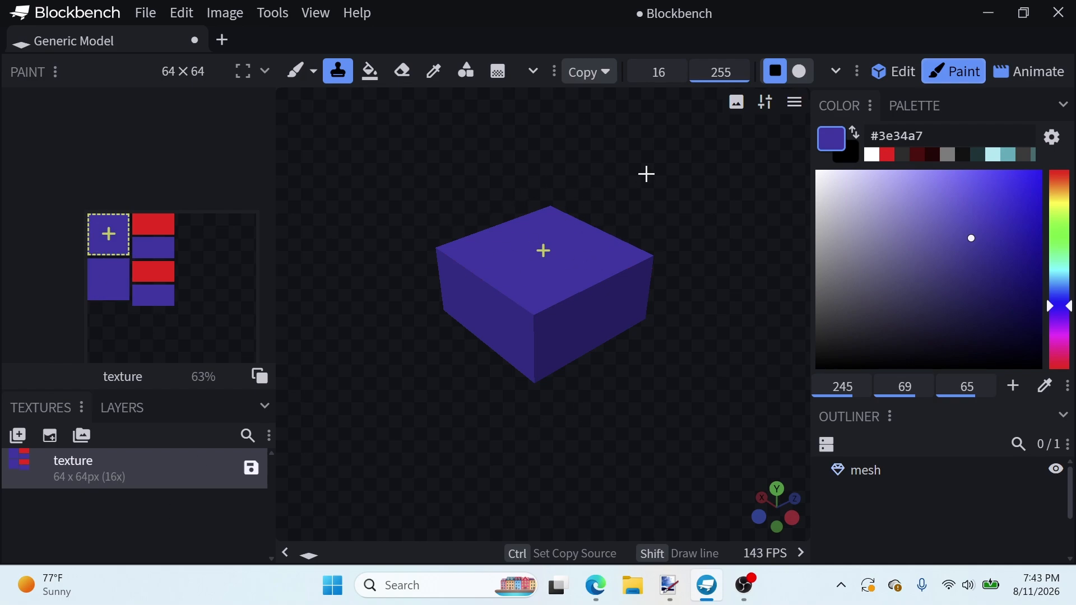
pyautogui.rightClick(151, 475)
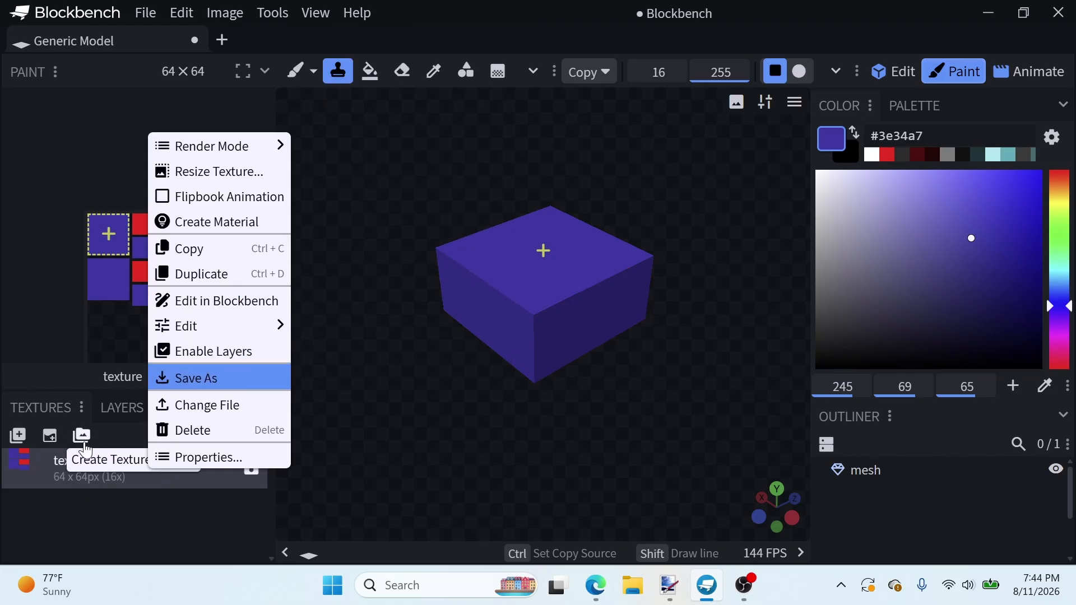
pyautogui.click(103, 512)
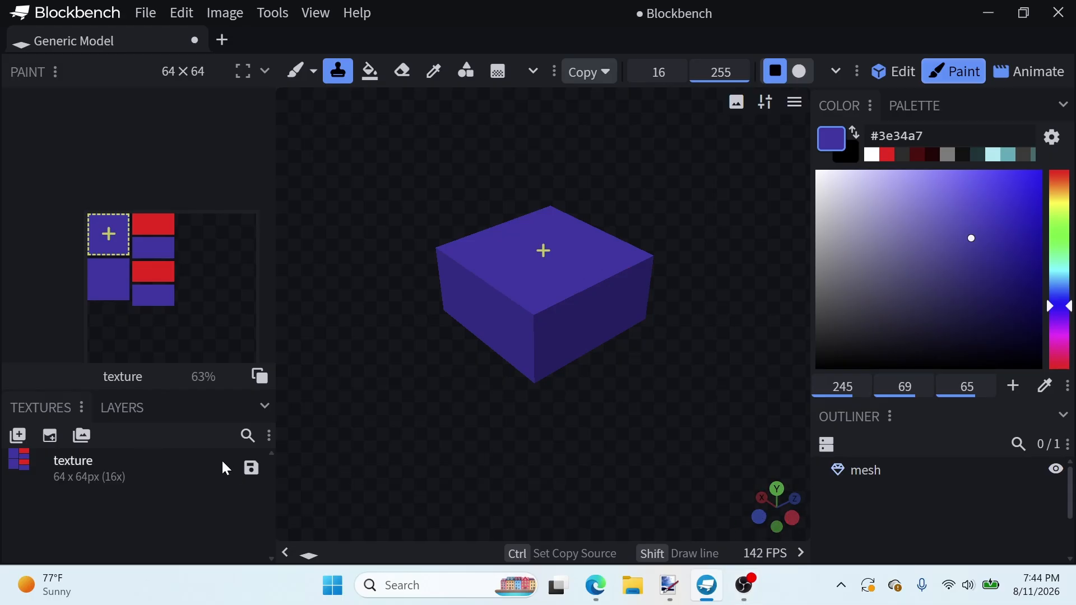
pyautogui.rightClick(119, 461)
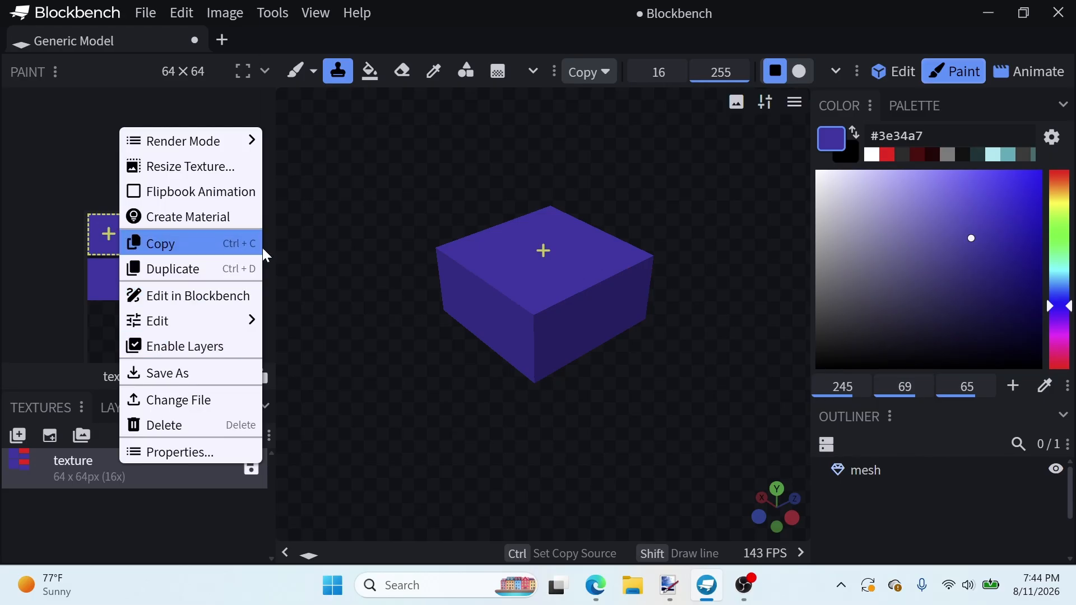
pyautogui.click(109, 528)
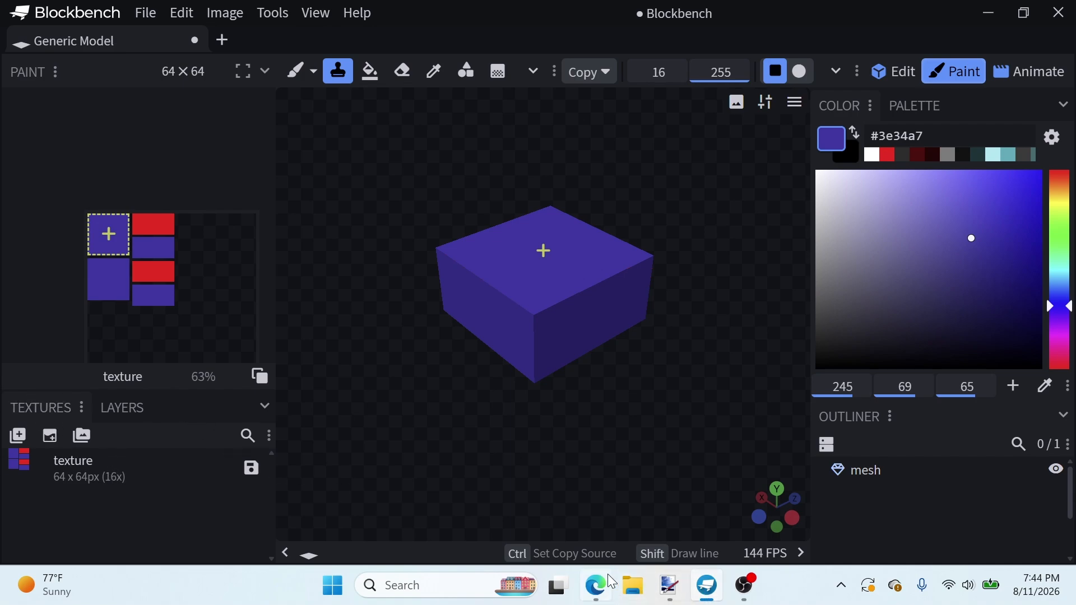
# Switch to Paint.NET and look over the coloured face areas of the example.png texture template
pyautogui.click(670, 586)
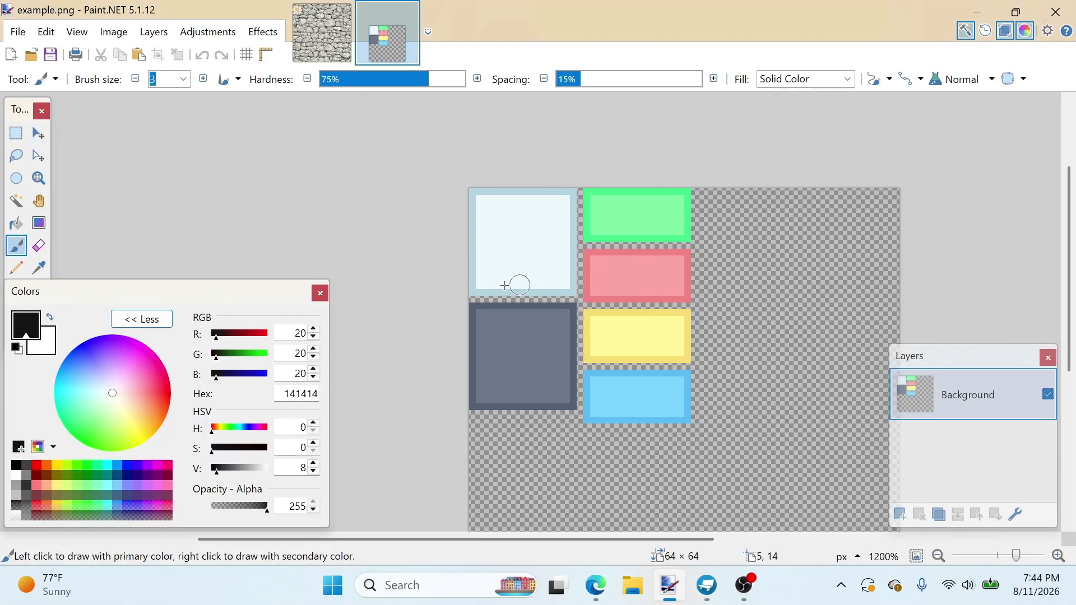
pyautogui.keyDown('ctrl'); pyautogui.scroll(-6, 577, 269); pyautogui.keyUp('ctrl')
pyautogui.keyDown('ctrl'); pyautogui.scroll(5, 483, 252); pyautogui.keyUp('ctrl')
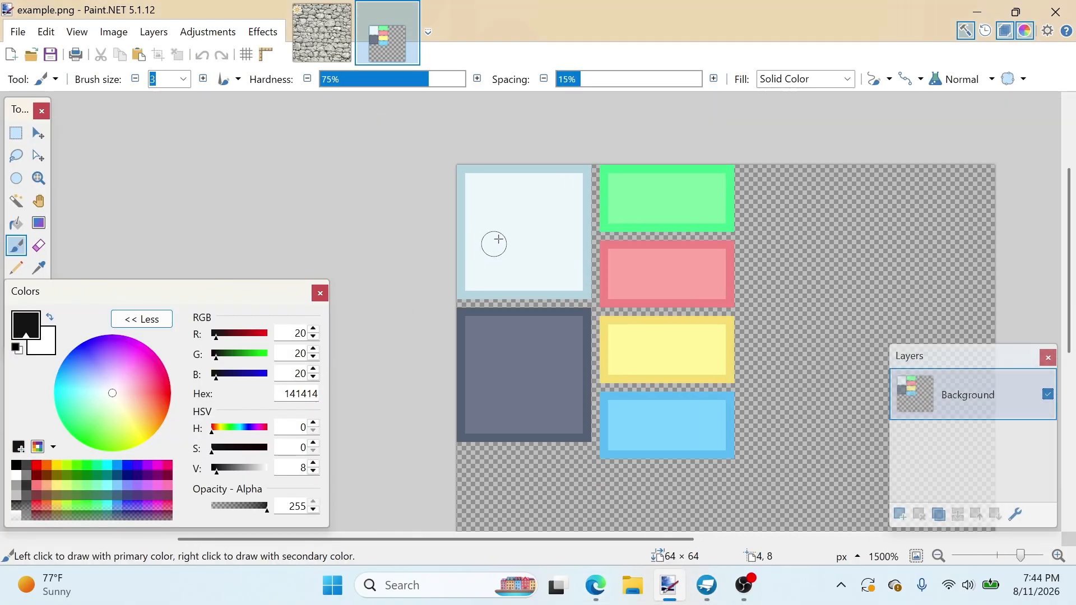
pyautogui.hscroll(3, 571, 260)
pyautogui.keyDown('ctrl'); pyautogui.scroll(-3, 537, 280); pyautogui.keyUp('ctrl')
pyautogui.keyDown('ctrl'); pyautogui.scroll(2, 538, 281); pyautogui.keyUp('ctrl')
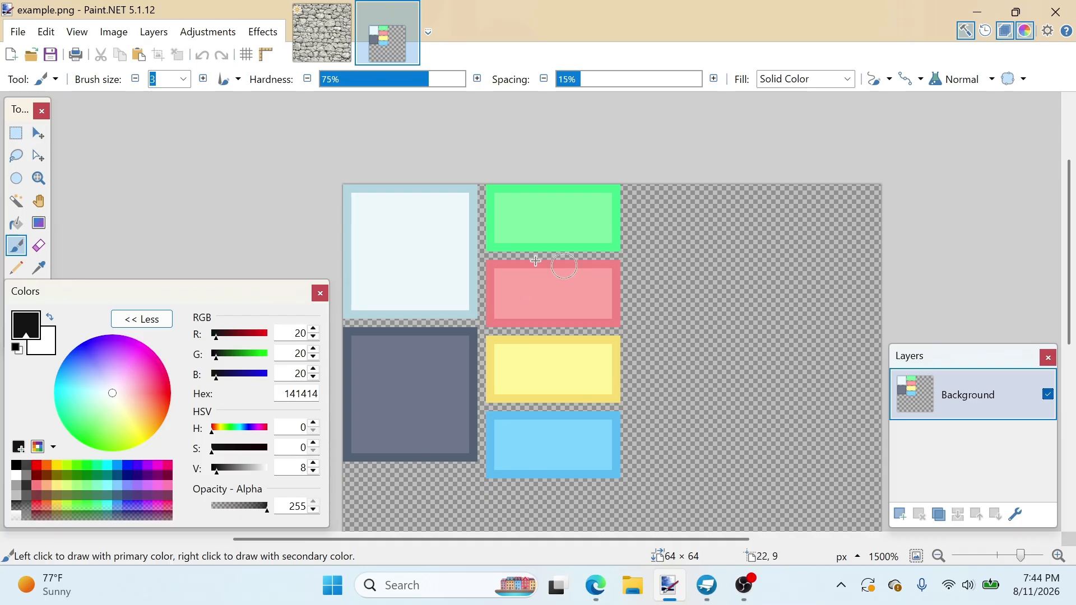
# Add a new layer above the background and render Clouds on it with a scale of 95 and high roughness
pyautogui.click(261, 34)
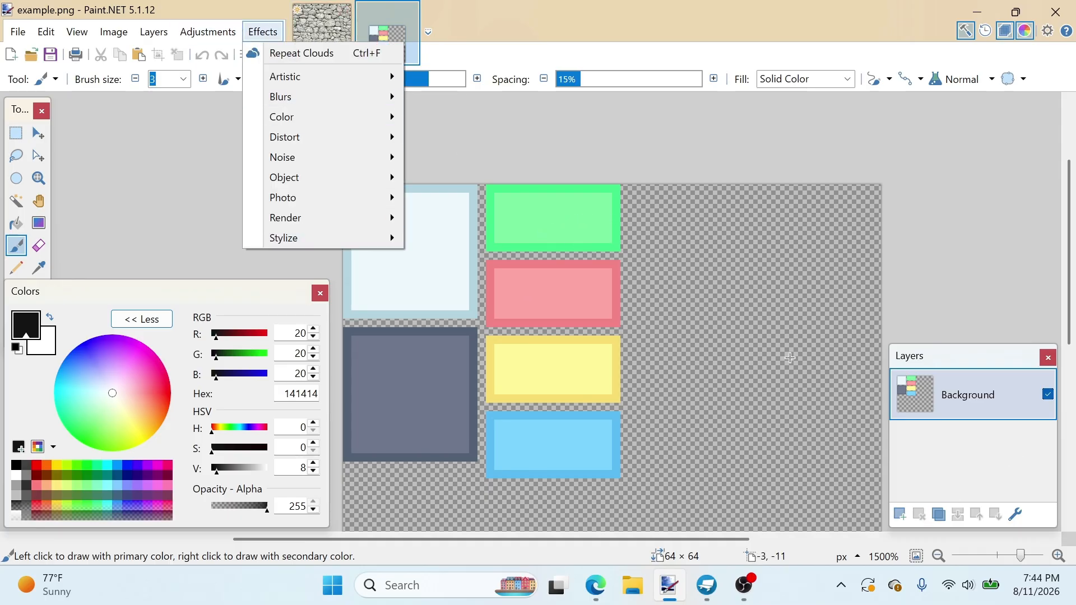
pyautogui.click(901, 514)
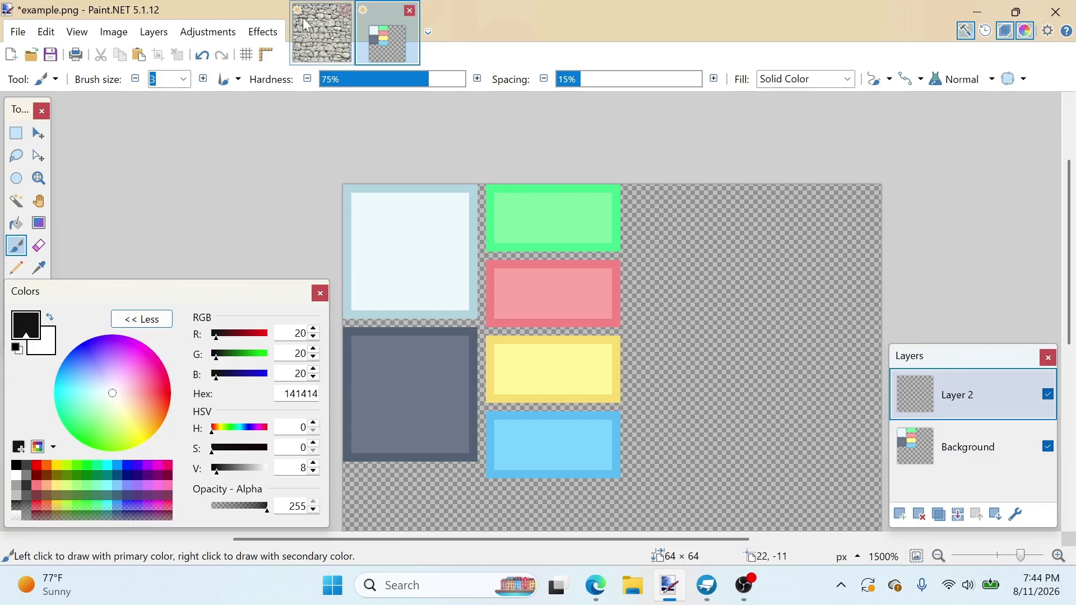
pyautogui.click(273, 35)
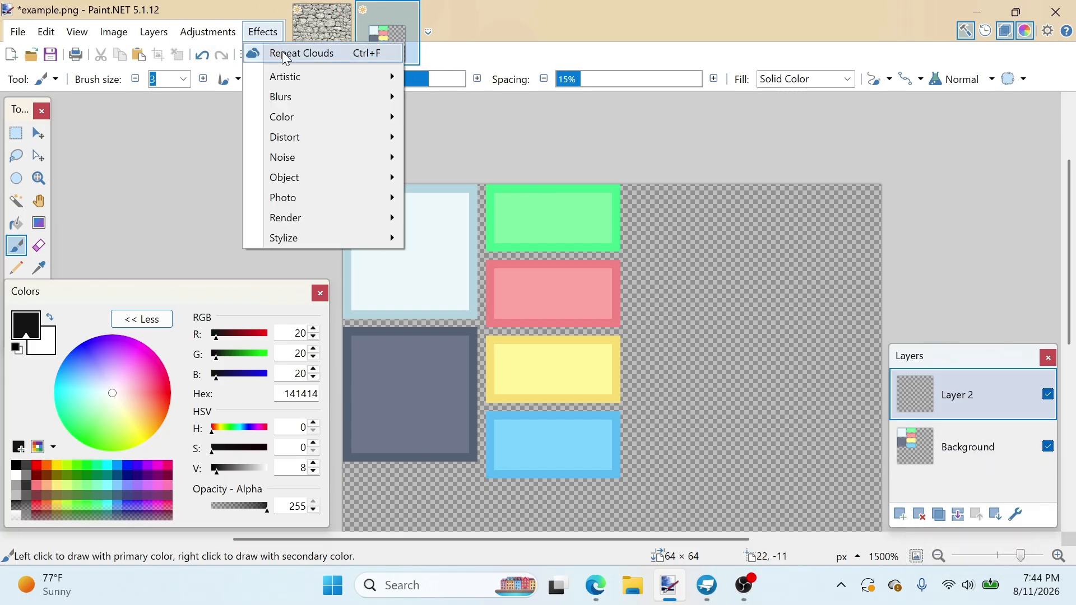
pyautogui.moveTo(315, 223)
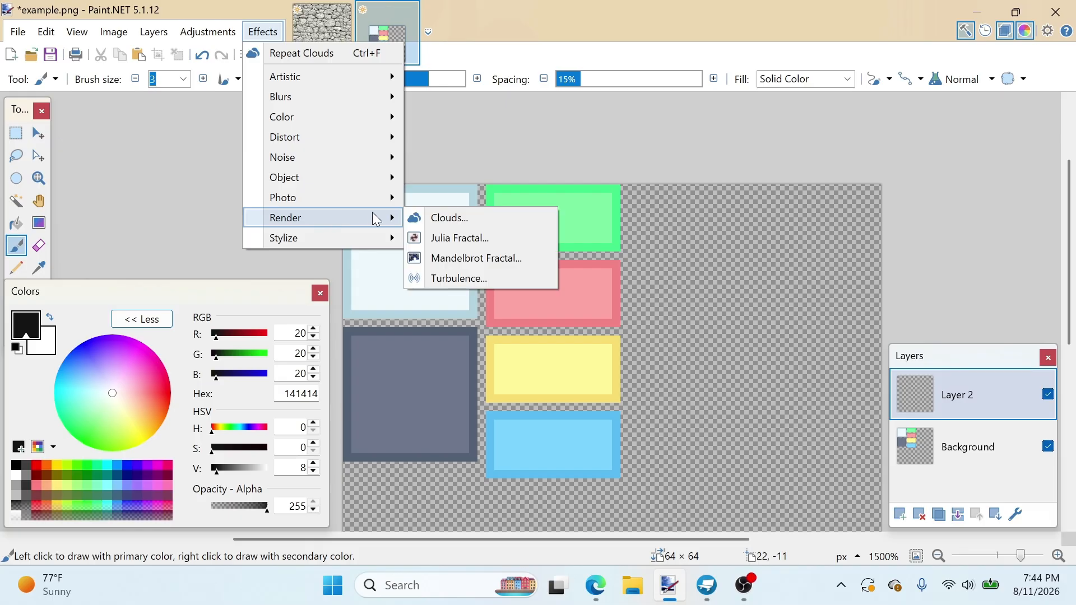
pyautogui.click(431, 219)
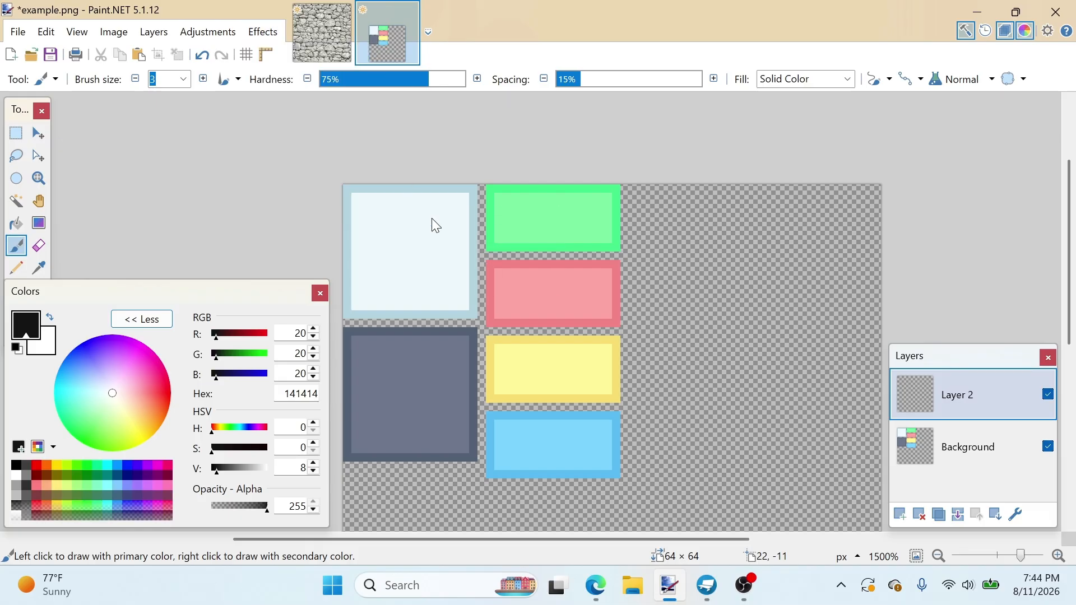
pyautogui.moveTo(516, 121); pyautogui.dragTo(709, 124)
pyautogui.moveTo(649, 190); pyautogui.dragTo(628, 221)
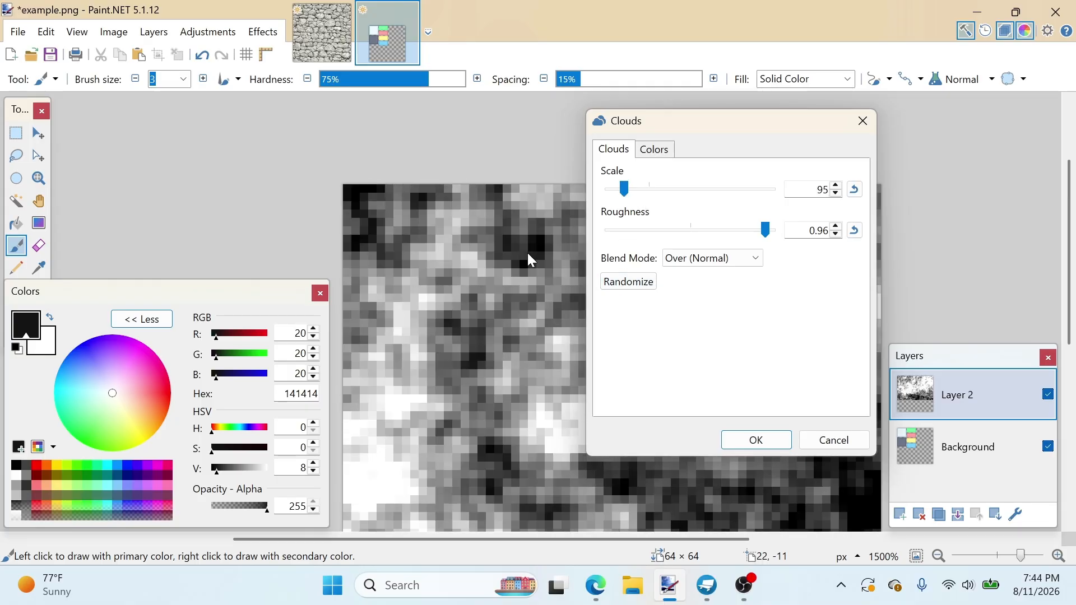
pyautogui.moveTo(764, 231); pyautogui.dragTo(775, 280)
pyautogui.click(754, 440)
pyautogui.keyDown('ctrl'); pyautogui.scroll(-5, 533, 368); pyautogui.keyUp('ctrl')
pyautogui.keyDown('ctrl'); pyautogui.scroll(6, 534, 368); pyautogui.keyUp('ctrl')
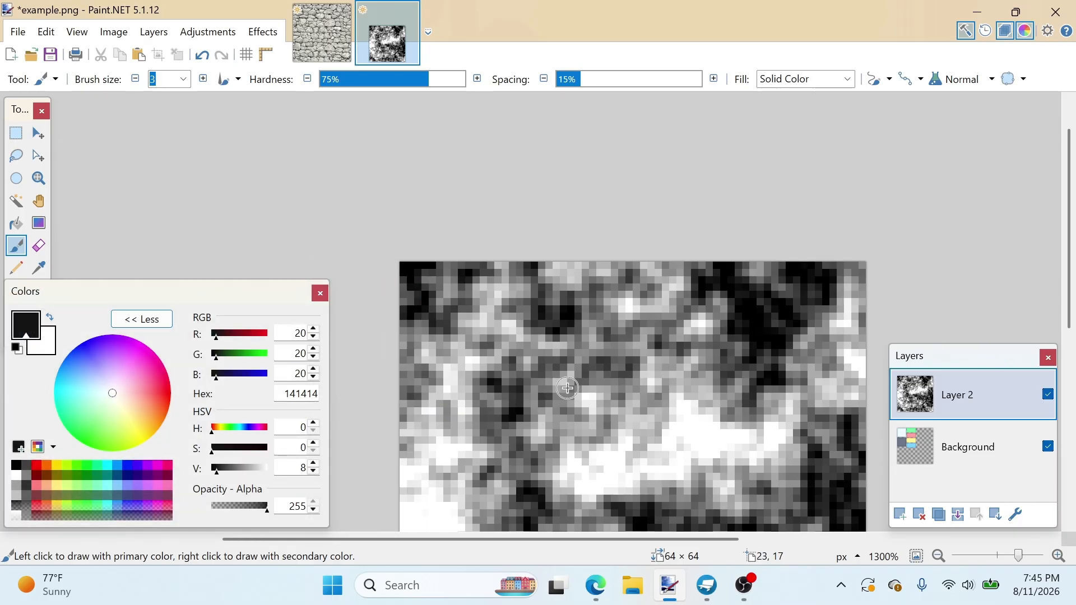
pyautogui.keyDown('ctrl'); pyautogui.scroll(-3, 568, 388); pyautogui.keyUp('ctrl')
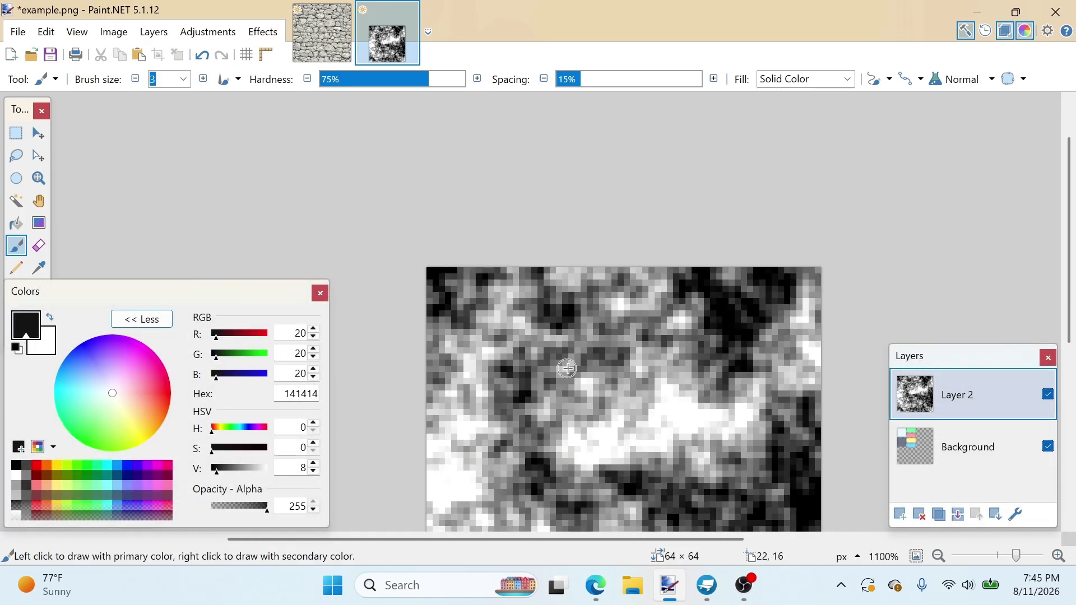
# Set the clouds layer's blend mode to Multiply and lower its opacity
pyautogui.click(1019, 516)
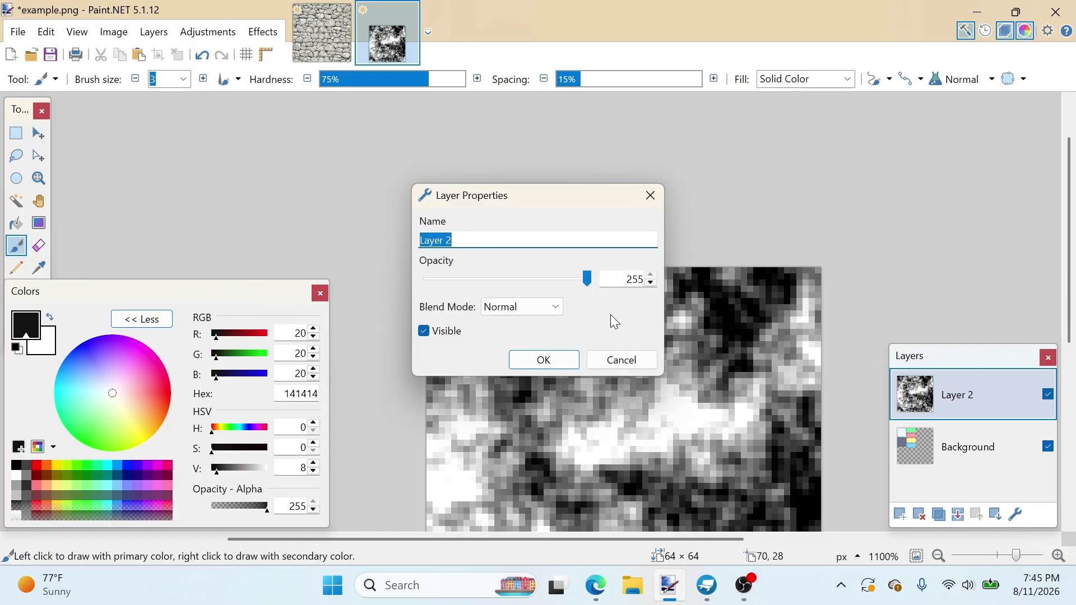
pyautogui.click(533, 308)
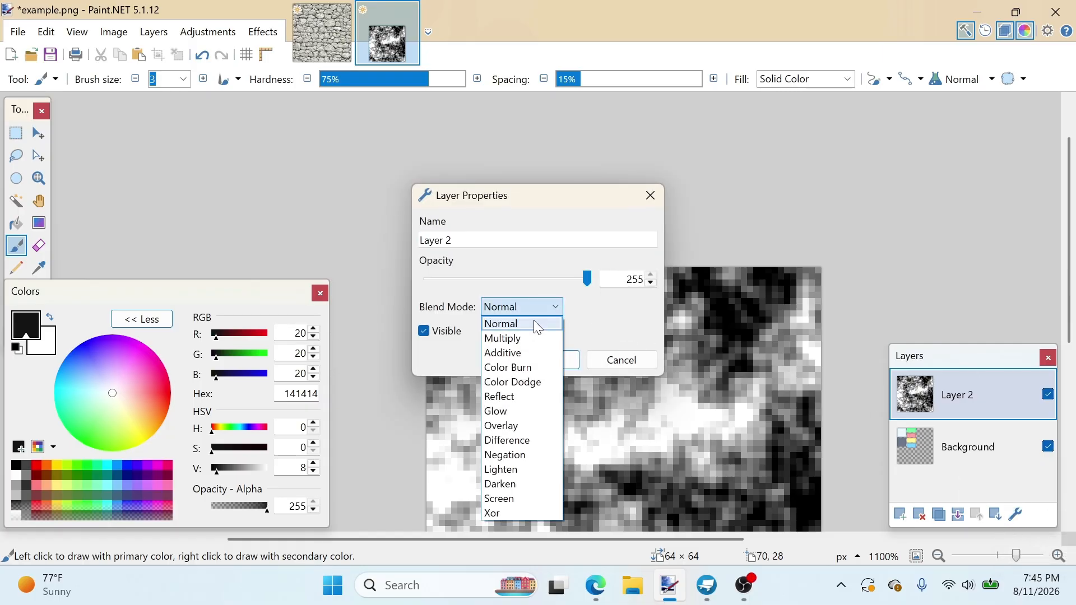
pyautogui.click(534, 336)
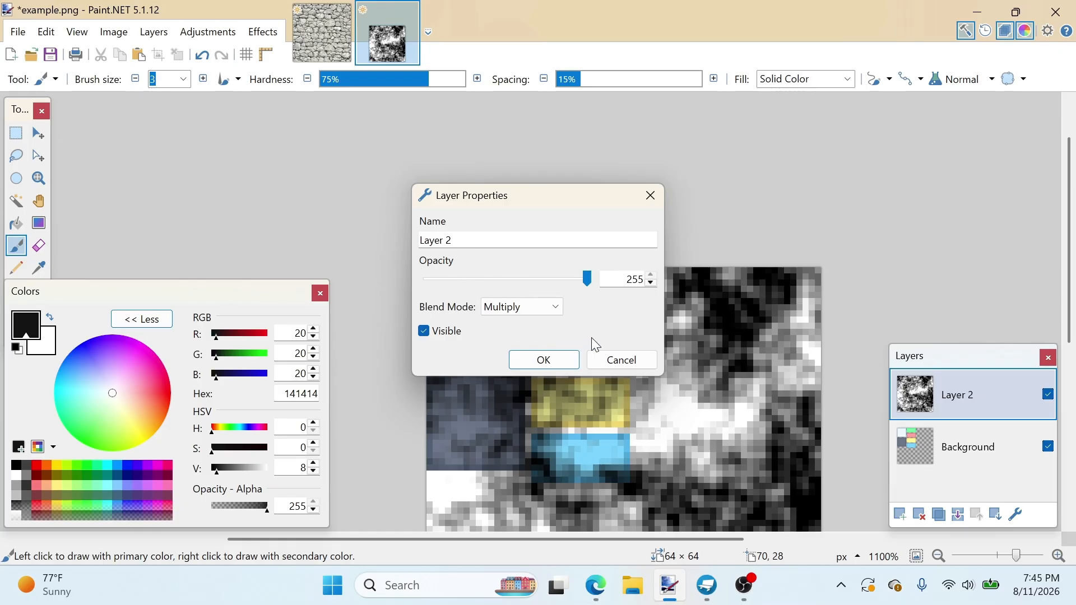
pyautogui.moveTo(585, 282); pyautogui.dragTo(485, 312)
pyautogui.click(543, 359)
pyautogui.keyDown('ctrl'); pyautogui.scroll(3, 508, 325); pyautogui.keyUp('ctrl')
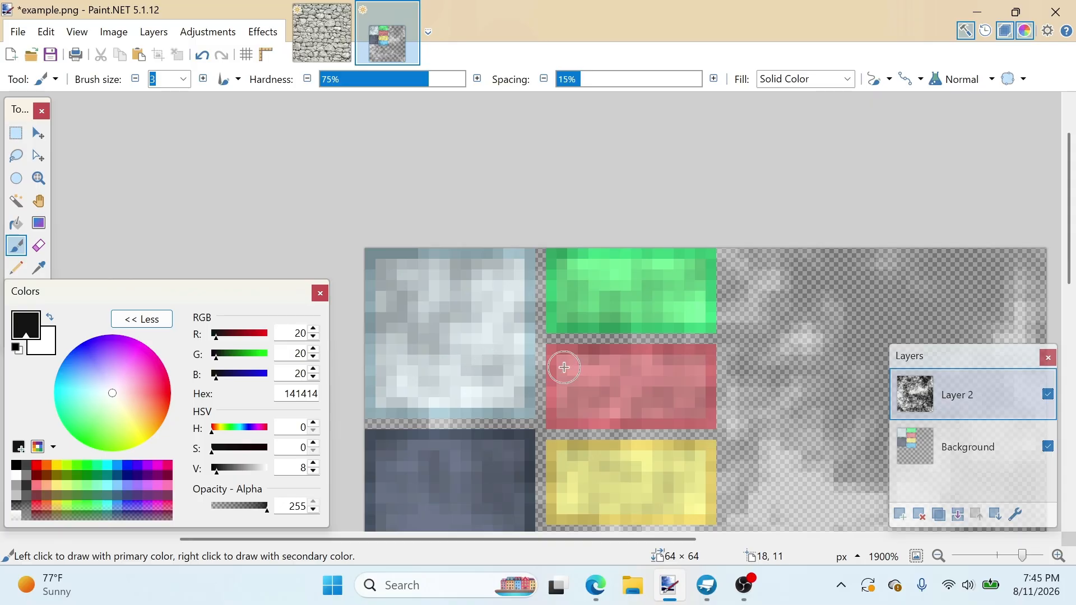
# Examine the cloud shading across the template's coloured face areas, and activate the Move Selected Pixels tool
pyautogui.keyDown('ctrl'); pyautogui.scroll(-3, 523, 422); pyautogui.keyUp('ctrl')
pyautogui.keyDown('ctrl'); pyautogui.scroll(2, 493, 414); pyautogui.keyUp('ctrl')
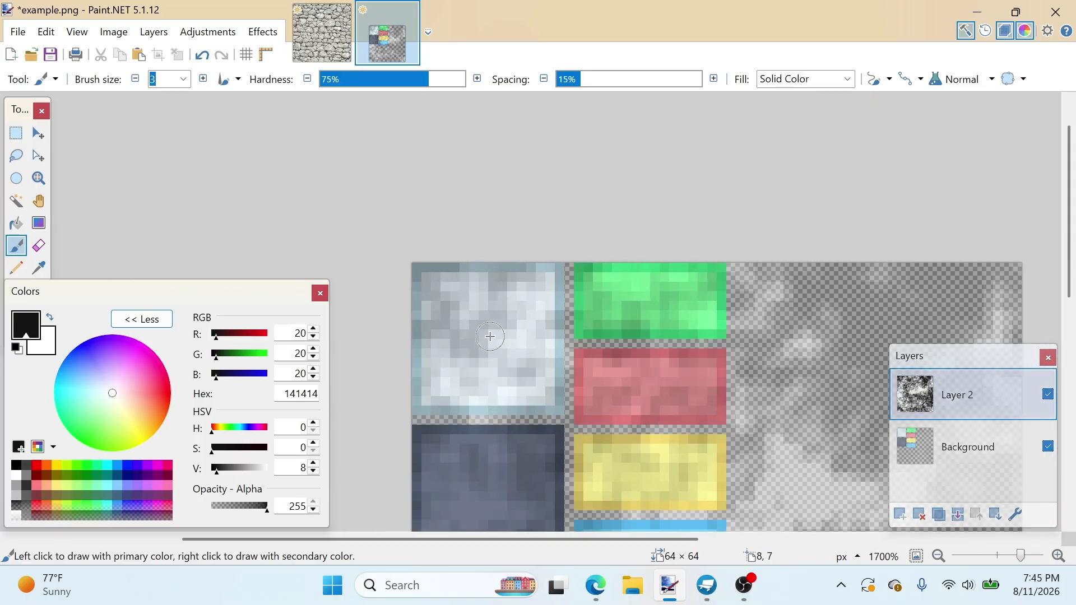
pyautogui.keyDown('ctrl'); pyautogui.scroll(-3, 543, 305); pyautogui.keyUp('ctrl')
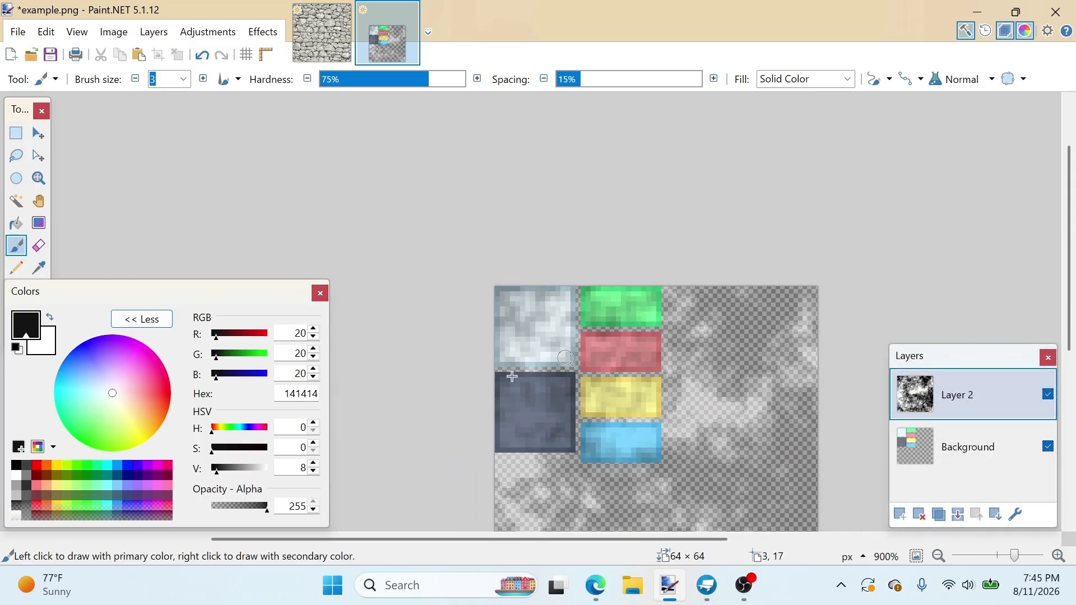
pyautogui.keyDown('ctrl'); pyautogui.scroll(5, 619, 355); pyautogui.keyUp('ctrl')
pyautogui.keyDown('ctrl'); pyautogui.scroll(-3, 619, 355); pyautogui.keyUp('ctrl')
pyautogui.keyDown('ctrl'); pyautogui.scroll(2, 600, 343); pyautogui.keyUp('ctrl')
pyautogui.scroll(-2, 561, 280)
pyautogui.keyDown('ctrl'); pyautogui.scroll(-4, 540, 246); pyautogui.keyUp('ctrl')
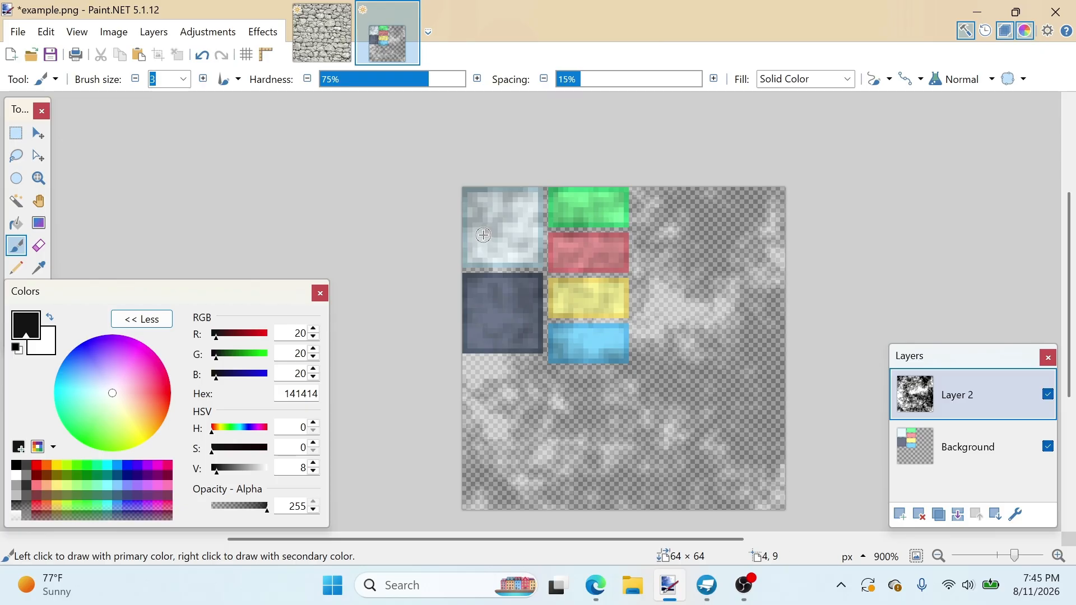
pyautogui.click(38, 133)
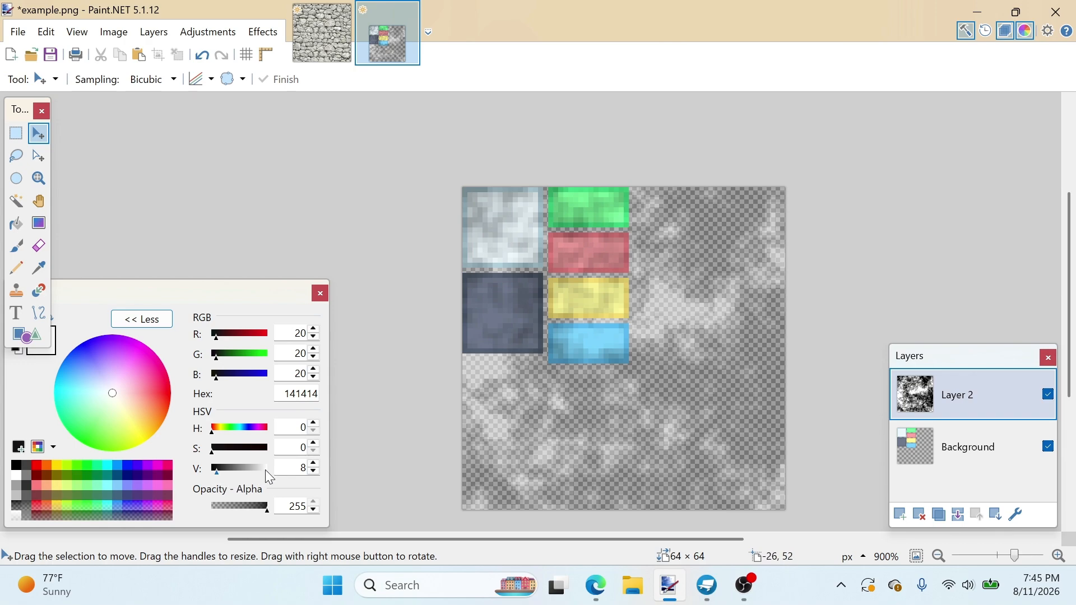
pyautogui.hscroll(3, 523, 206)
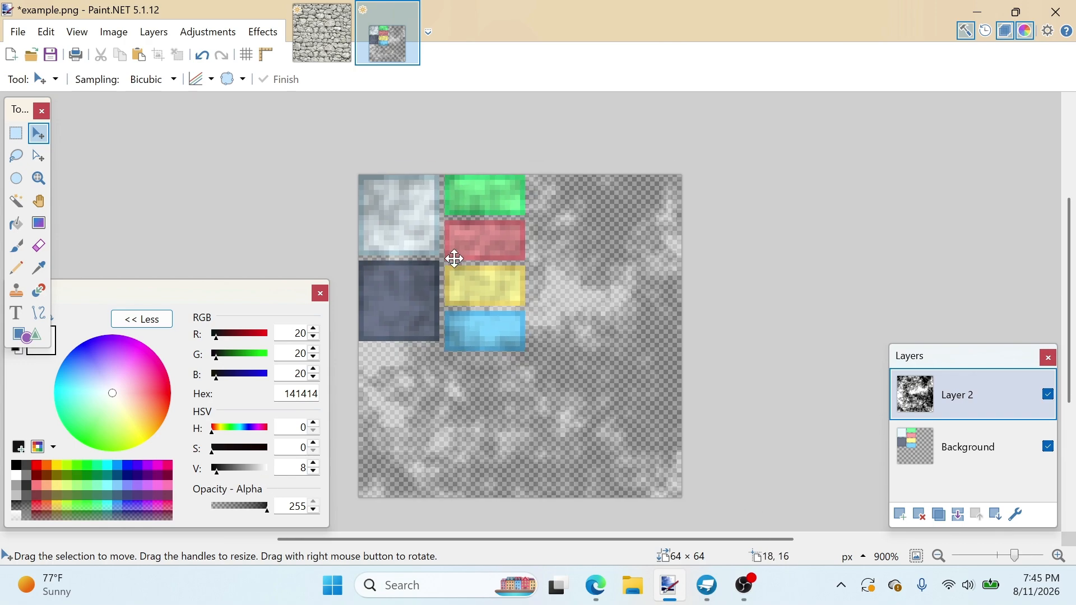
pyautogui.keyDown('ctrl'); pyautogui.scroll(3, 516, 363); pyautogui.keyUp('ctrl')
pyautogui.keyDown('ctrl'); pyautogui.scroll(-4, 607, 336); pyautogui.keyUp('ctrl')
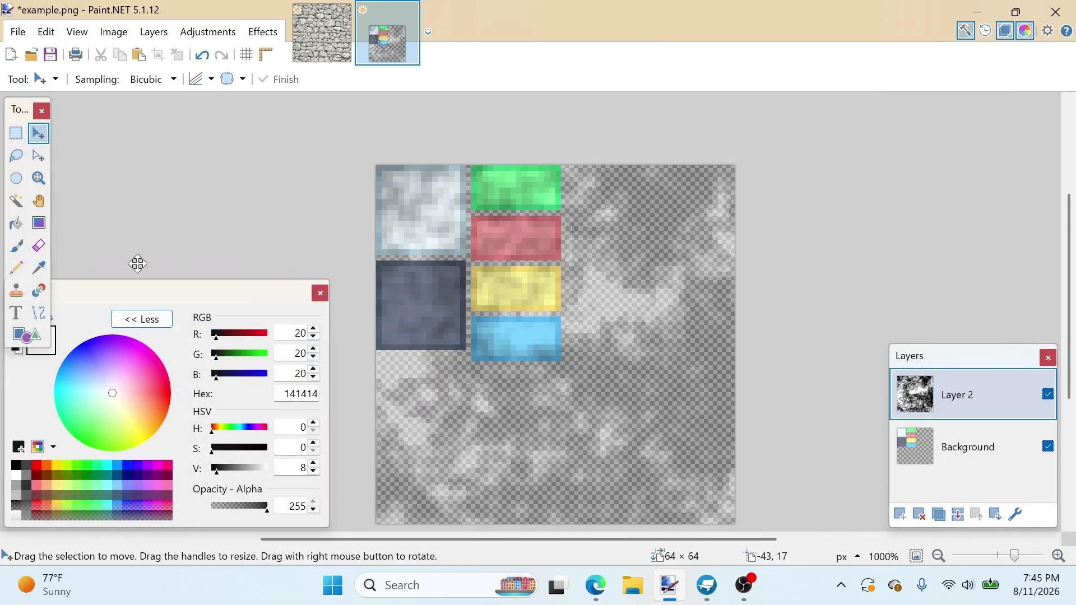
pyautogui.hscroll(-3, 538, 224)
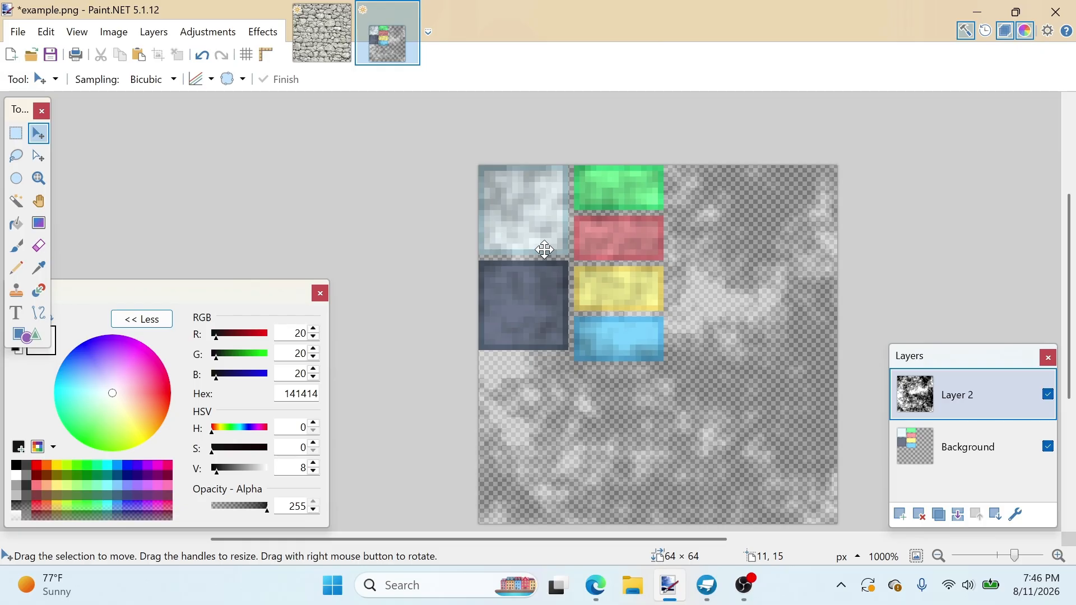
pyautogui.scroll(-1, 506, 286)
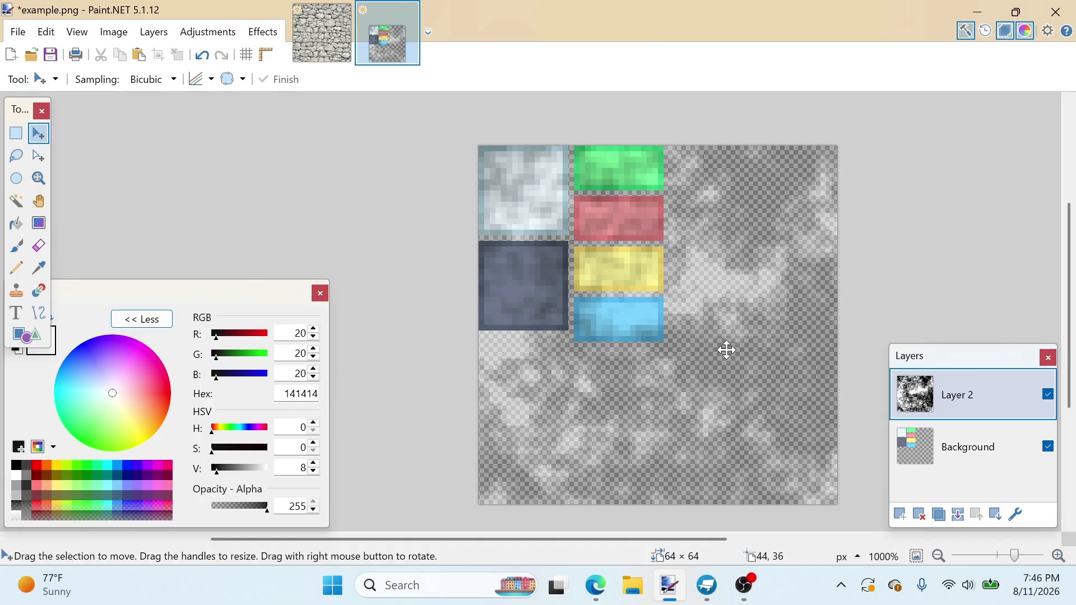
pyautogui.keyDown('ctrl'); pyautogui.scroll(1, 710, 353); pyautogui.keyUp('ctrl')
pyautogui.keyDown('ctrl'); pyautogui.scroll(-2, 841, 320); pyautogui.keyUp('ctrl')
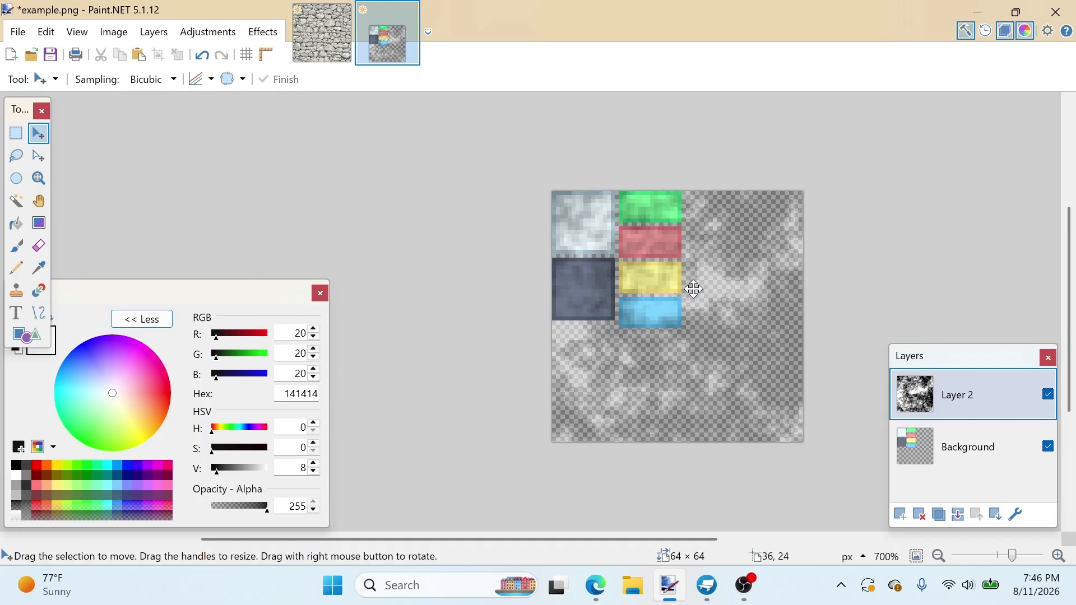
pyautogui.keyDown('ctrl'); pyautogui.scroll(2, 690, 288); pyautogui.keyUp('ctrl')
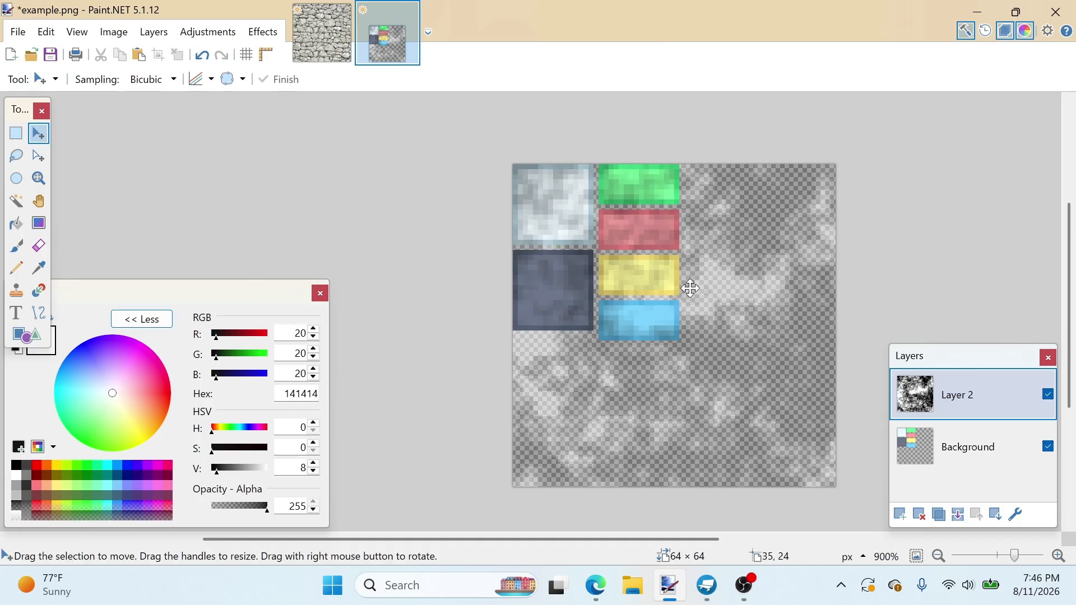
# View the stone wall image, return to example.png and delete the clouds layer
pyautogui.click(340, 36)
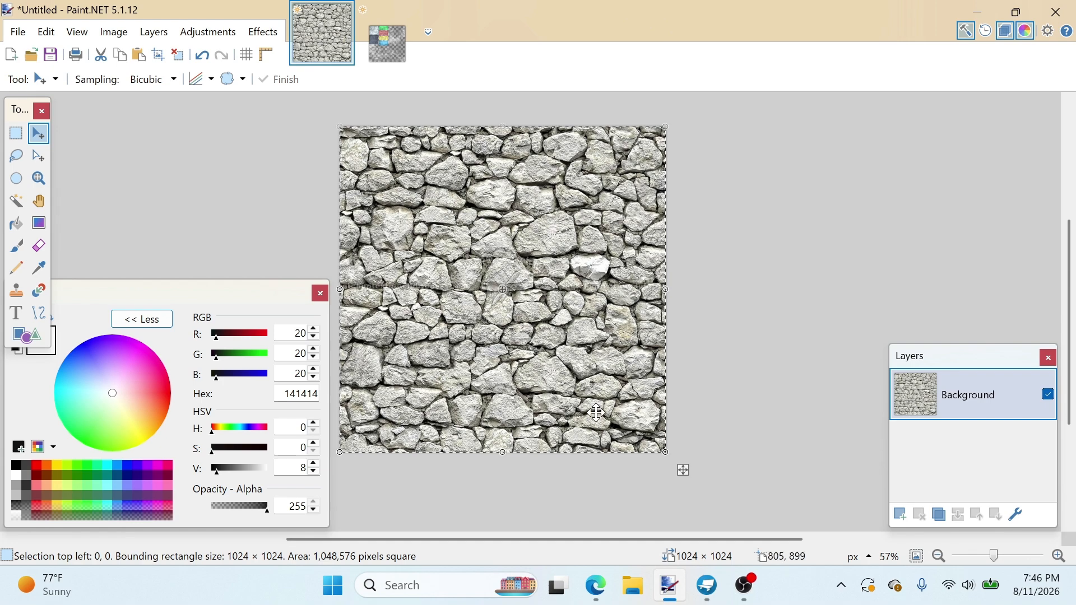
pyautogui.click(386, 43)
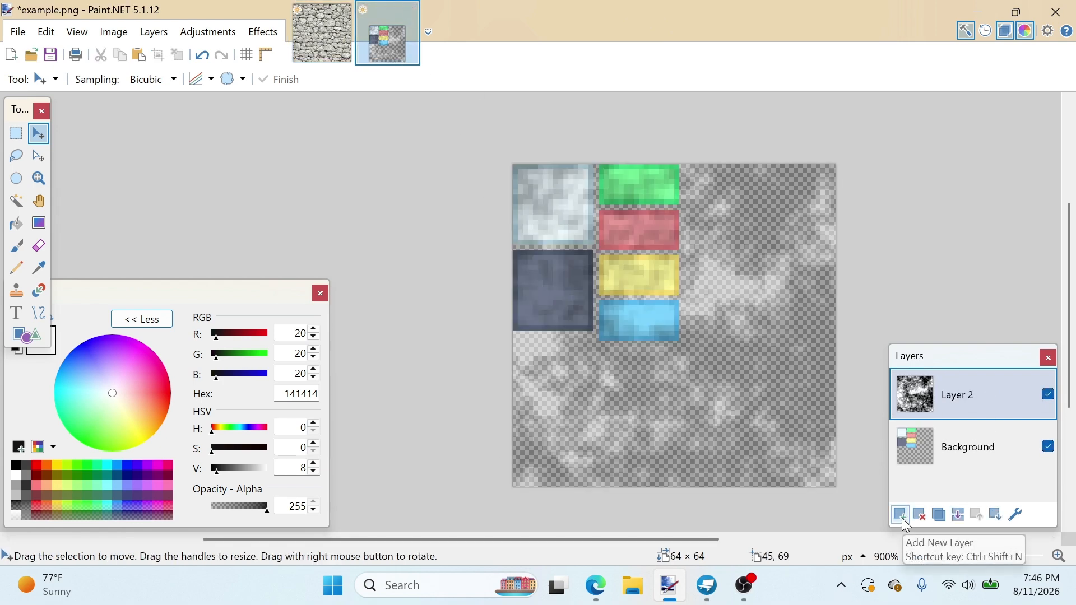
pyautogui.click(926, 518)
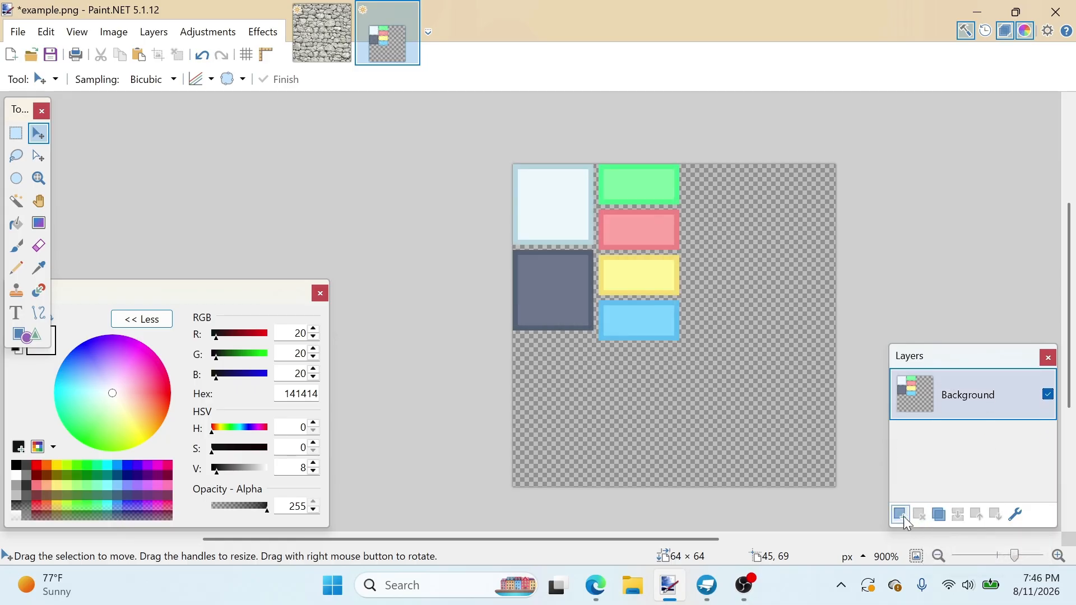
# Add a new layer to example.png and paste the stone wall image onto it, keeping the canvas size
pyautogui.click(902, 514)
pyautogui.hotkey('ctrl', 'v')
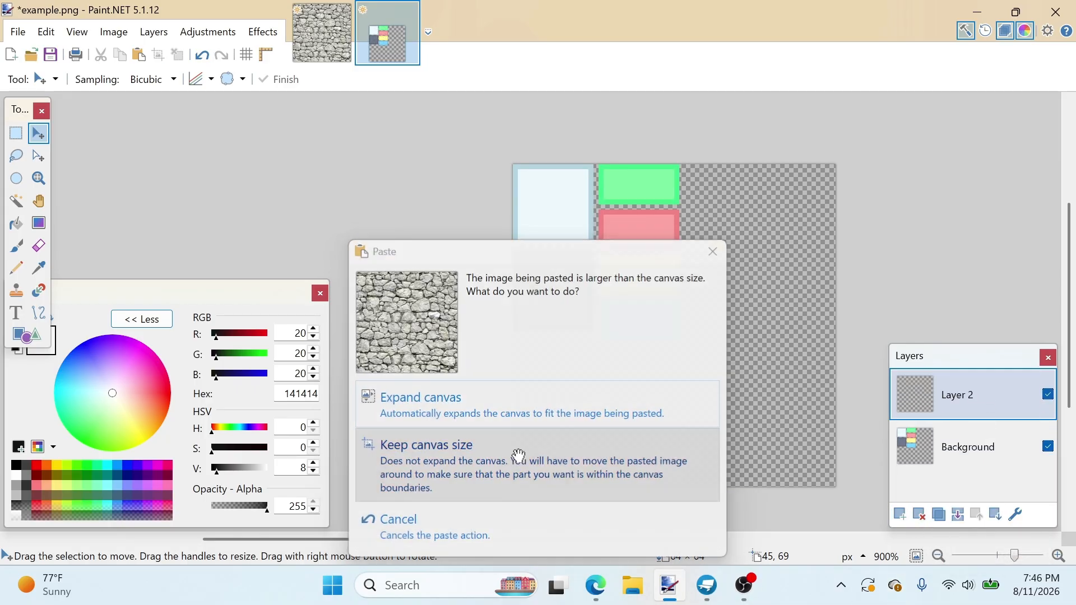
pyautogui.click(518, 463)
pyautogui.keyDown('ctrl'); pyautogui.scroll(-3, 711, 418); pyautogui.keyUp('ctrl')
pyautogui.scroll(-5, 711, 418)
pyautogui.scroll(1, 763, 442)
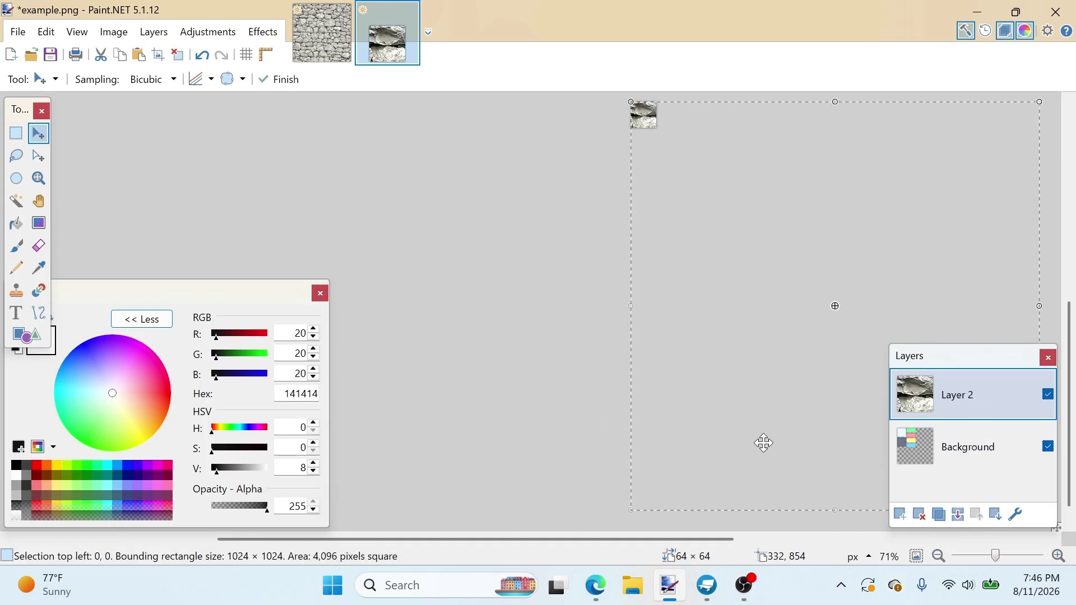
# Scale the pasted stone image down to about 42 × 44 pixels so it covers all the coloured face areas
pyautogui.hscroll(3, 763, 442)
pyautogui.moveTo(852, 511); pyautogui.dragTo(481, 127)
pyautogui.keyDown('ctrl'); pyautogui.scroll(2, 499, 147); pyautogui.keyUp('ctrl')
pyautogui.keyDown('ctrl'); pyautogui.scroll(6, 499, 147); pyautogui.keyUp('ctrl')
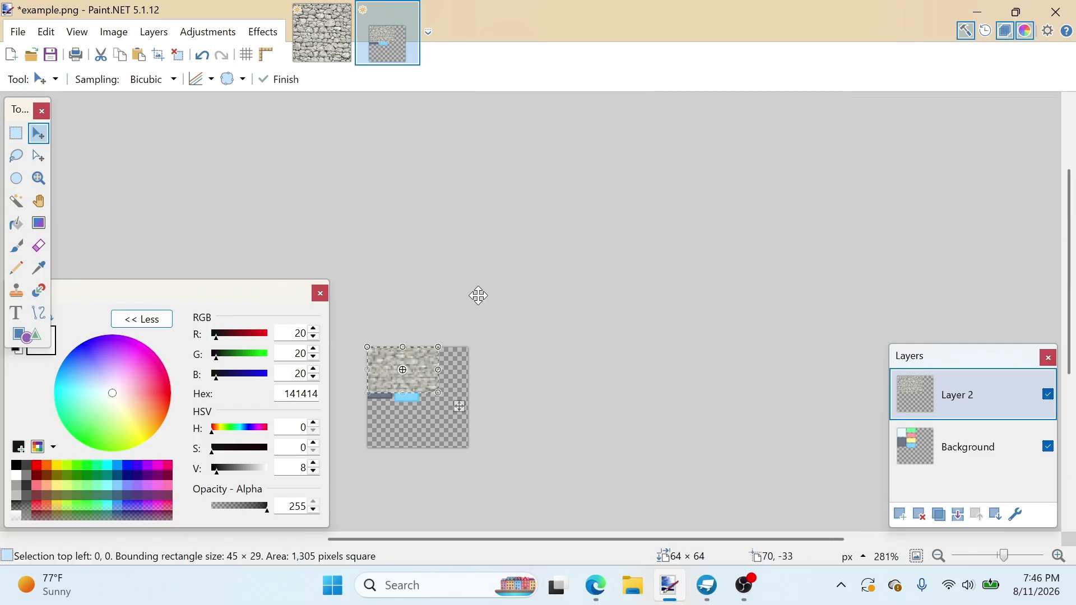
pyautogui.hscroll(-4, 489, 344)
pyautogui.moveTo(774, 358); pyautogui.dragTo(757, 454)
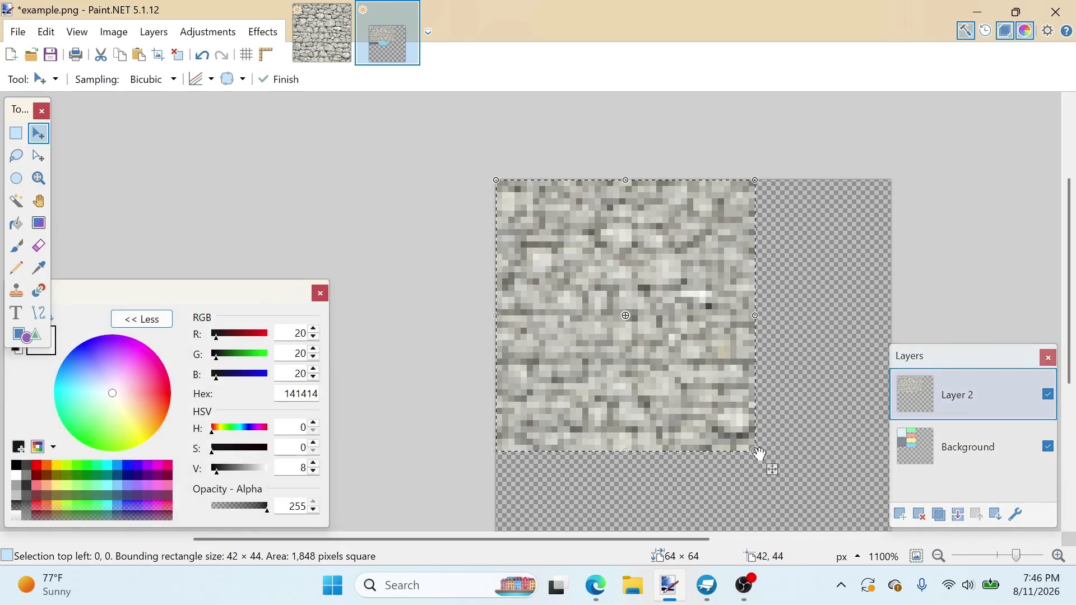
# Try the Color Dodge and Additive blend modes on the stone layer, apply Color Burn, and inspect the blended face areas
pyautogui.click(1014, 514)
pyautogui.click(533, 307)
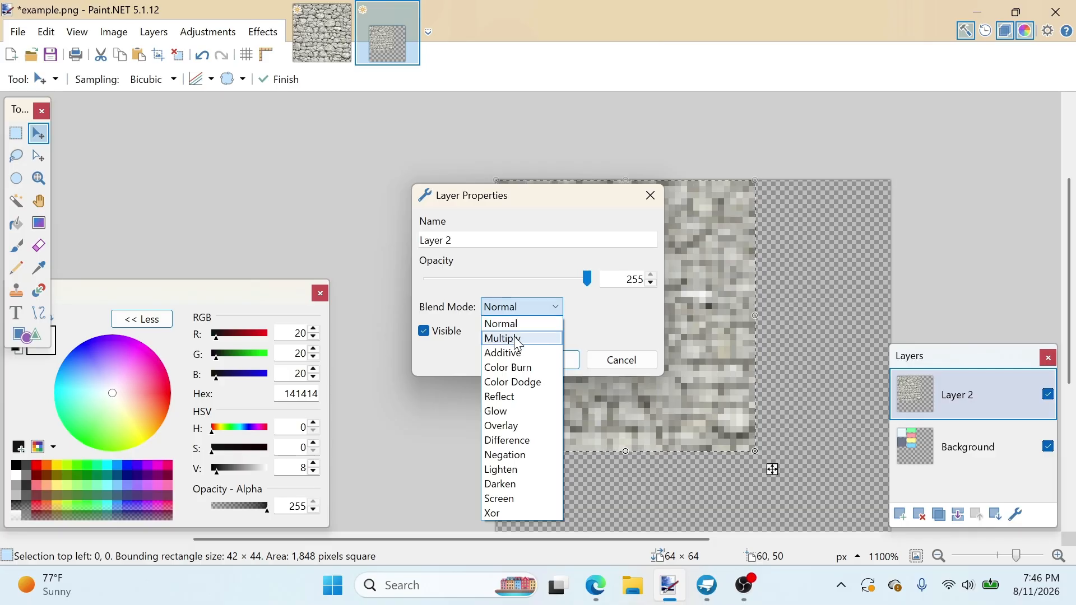
pyautogui.click(513, 382)
pyautogui.click(554, 308)
pyautogui.click(556, 352)
pyautogui.click(548, 310)
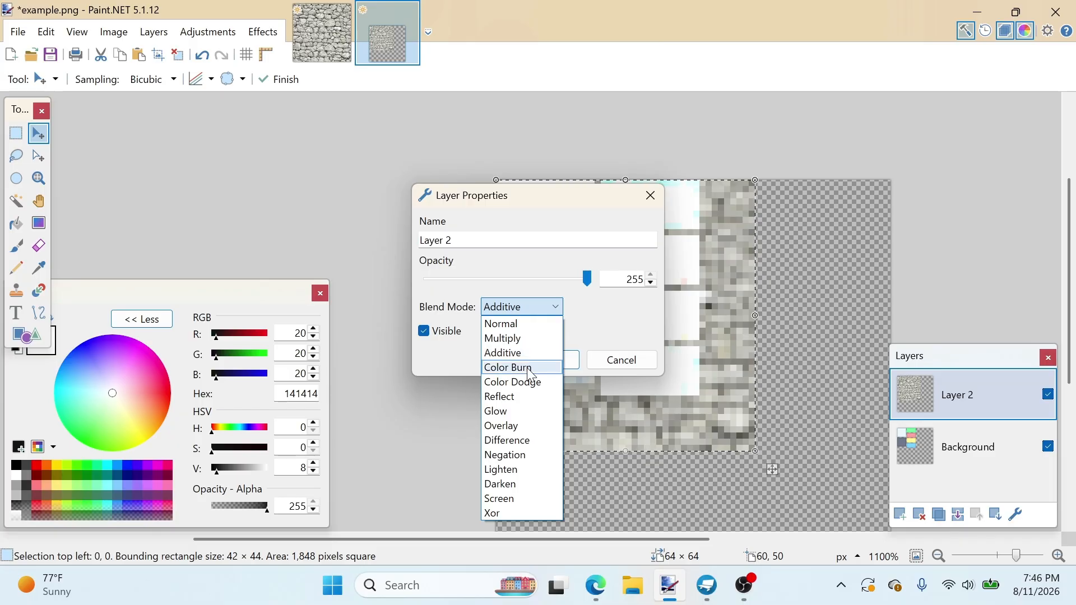
pyautogui.click(527, 367)
pyautogui.click(543, 359)
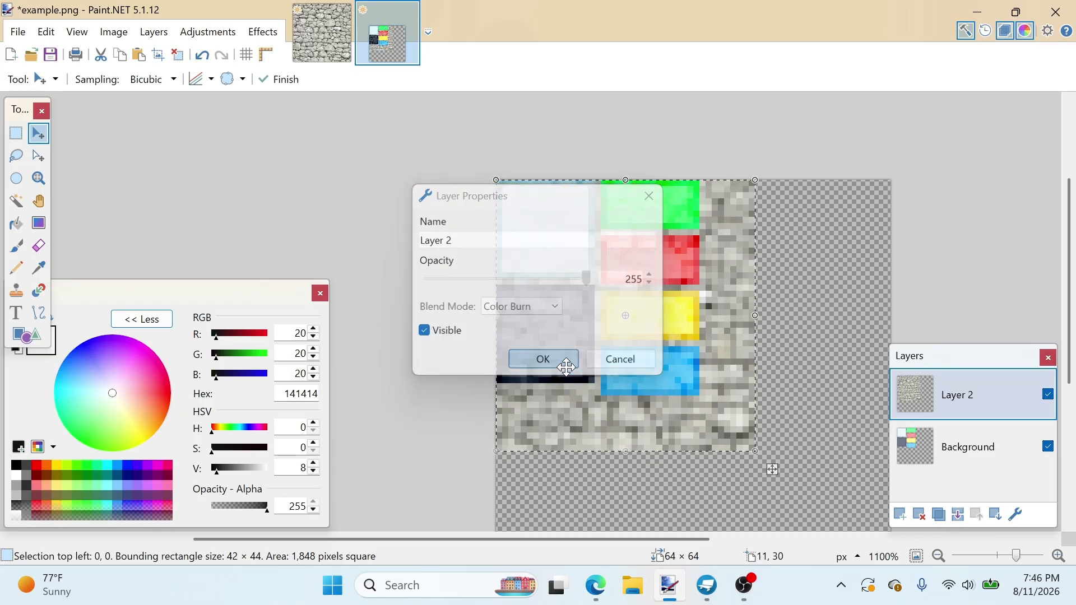
pyautogui.keyDown('ctrl'); pyautogui.scroll(5, 644, 335); pyautogui.keyUp('ctrl')
pyautogui.keyDown('ctrl'); pyautogui.scroll(-4, 646, 335); pyautogui.keyUp('ctrl')
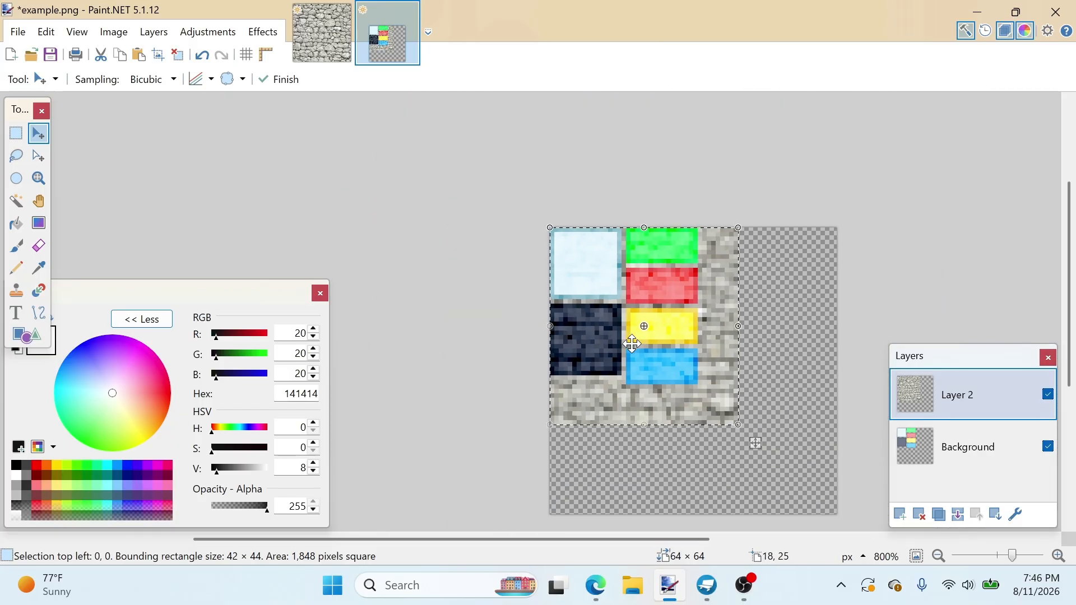
pyautogui.keyDown('ctrl'); pyautogui.scroll(3, 637, 343); pyautogui.keyUp('ctrl')
pyautogui.keyDown('ctrl'); pyautogui.scroll(1, 775, 257); pyautogui.keyUp('ctrl')
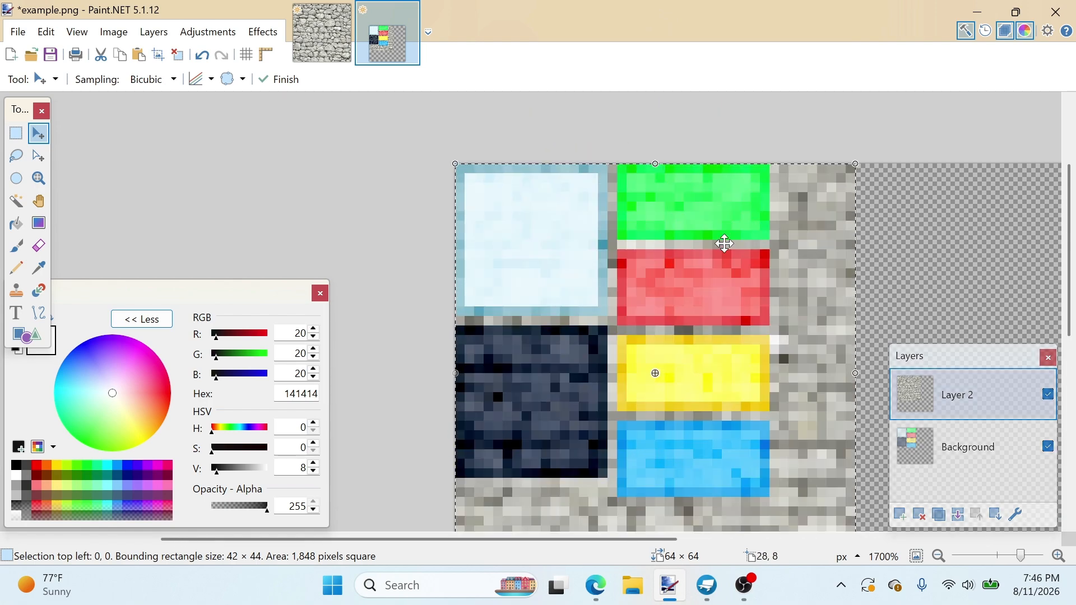
pyautogui.keyDown('ctrl'); pyautogui.scroll(-5, 747, 307); pyautogui.keyUp('ctrl')
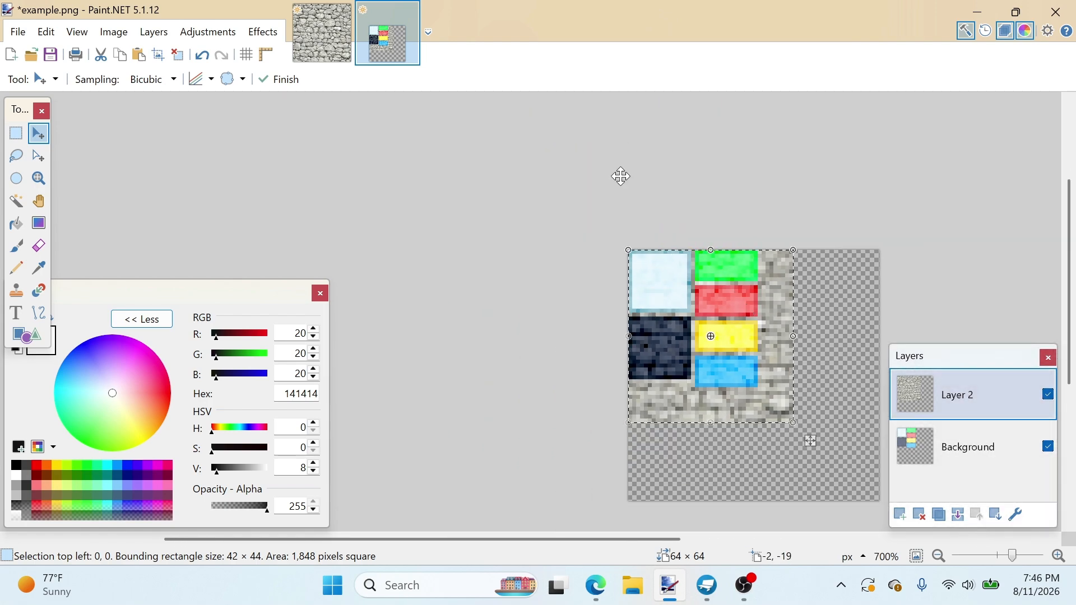
# Try merging the stone layer down into the Background layer, and undo the merge
pyautogui.keyDown('shift'); pyautogui.hscroll(3, 619, 235); pyautogui.keyUp('shift')
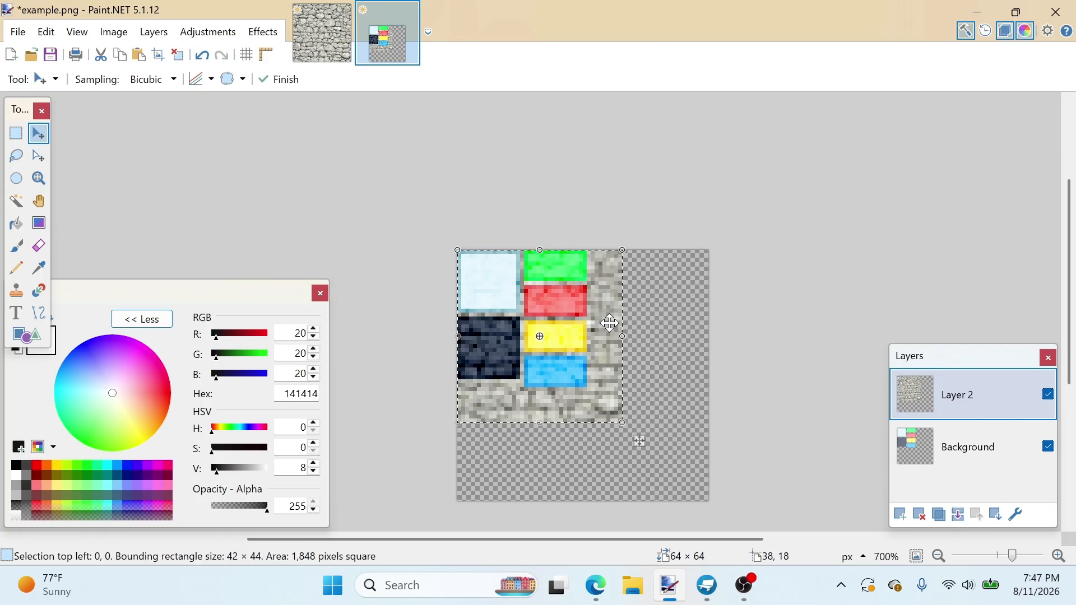
pyautogui.keyDown('ctrl'); pyautogui.scroll(2, 609, 323); pyautogui.keyUp('ctrl')
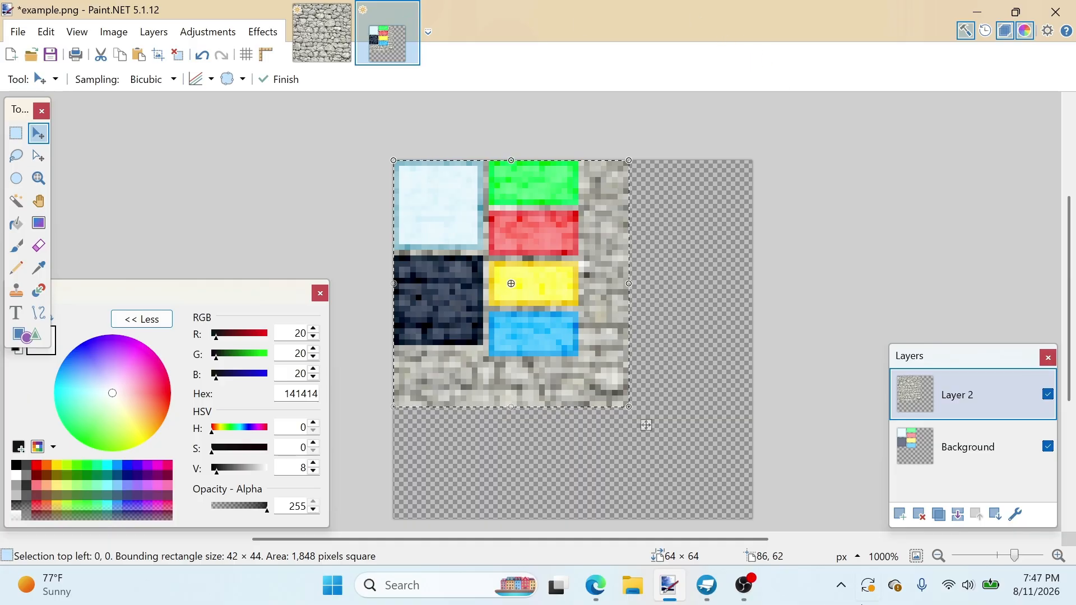
pyautogui.moveTo(704, 601)
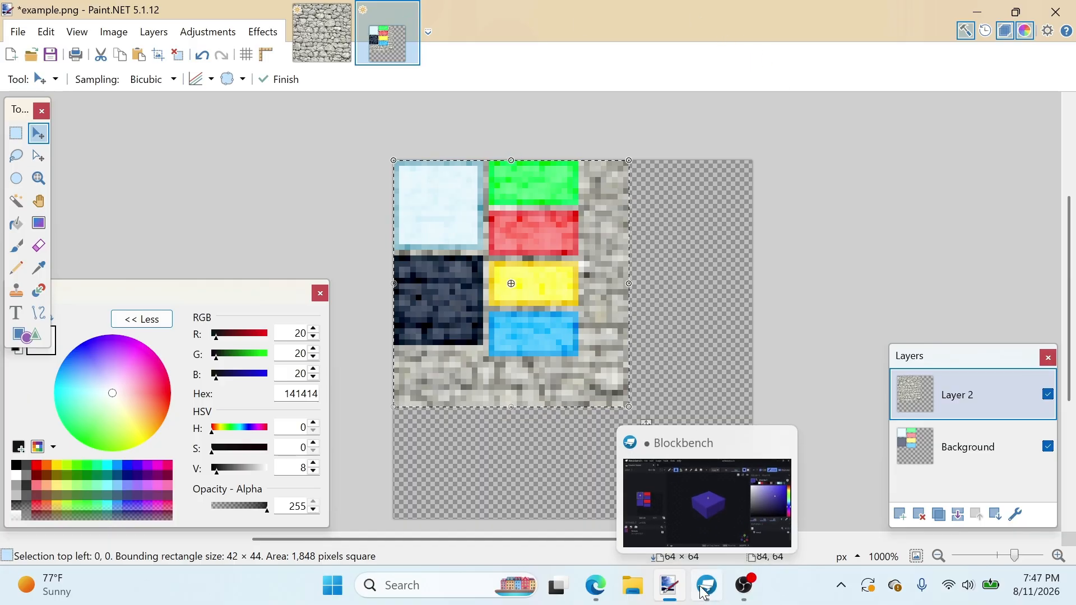
pyautogui.moveTo(710, 494)
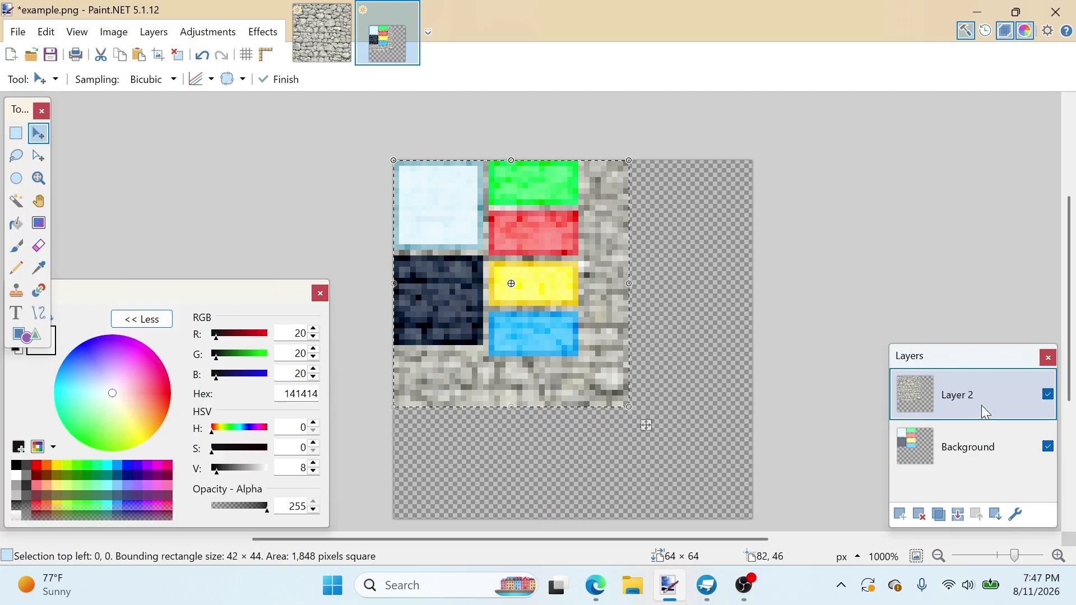
pyautogui.click(958, 515)
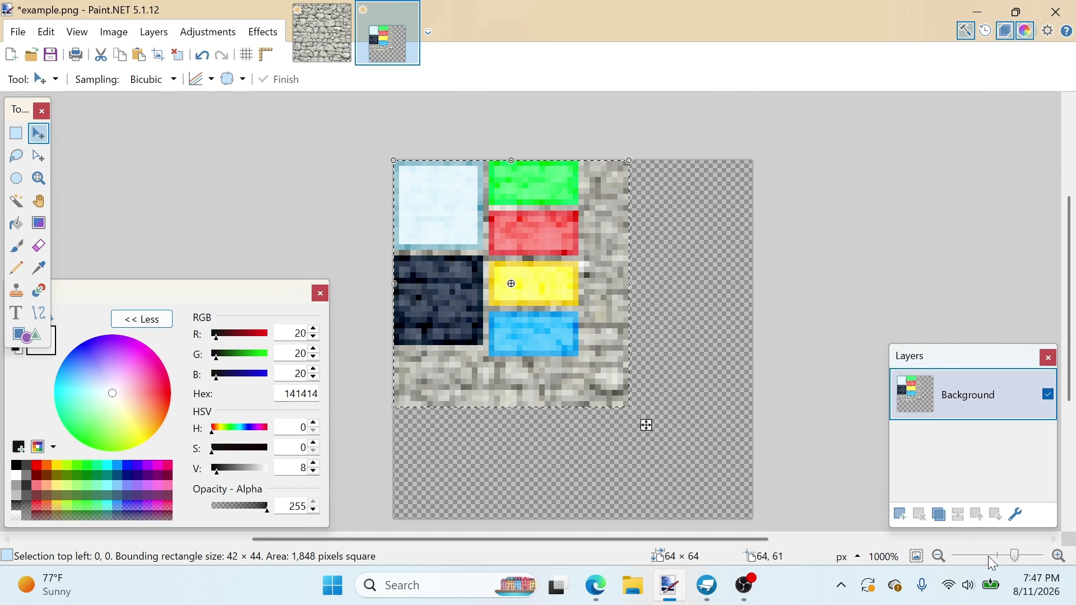
pyautogui.hotkey('ctrl', 'z')
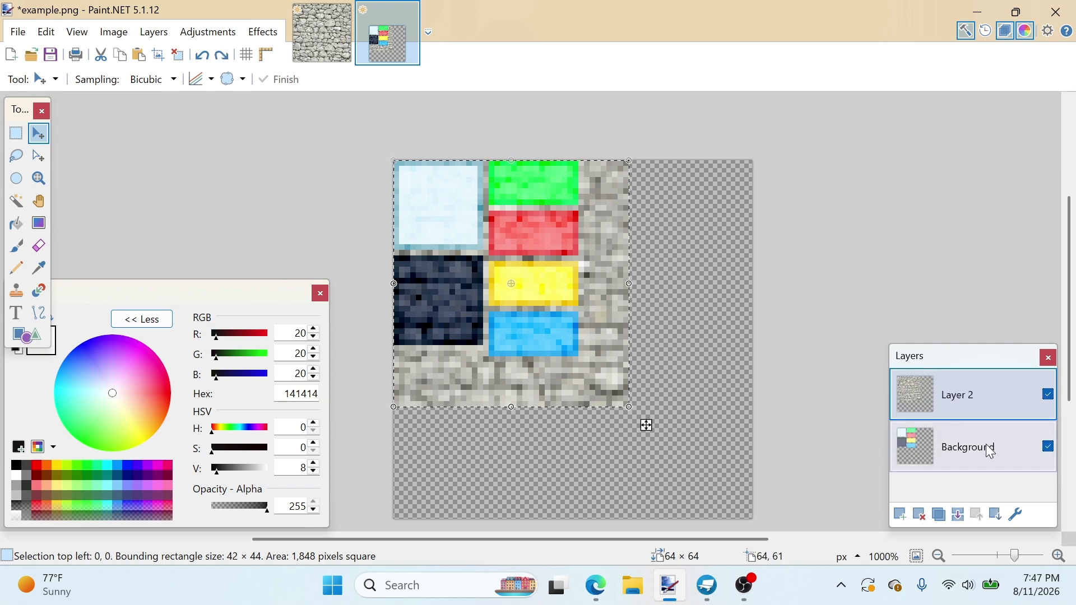
# Select all transparent areas of the Background layer with the Magic Wand, using global flood mode and 1% tolerance
pyautogui.click(977, 447)
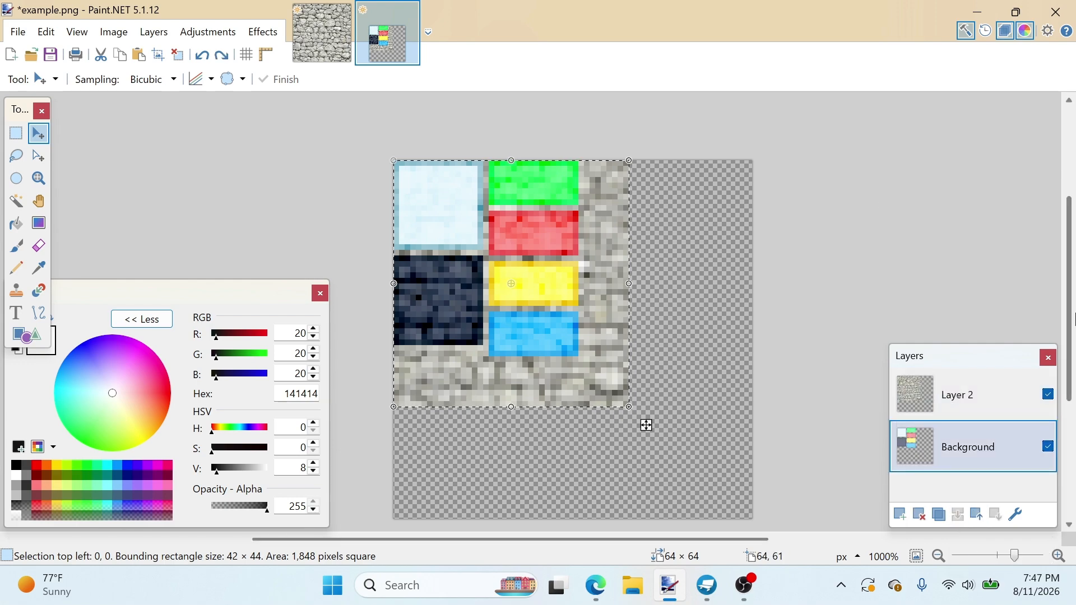
pyautogui.click(16, 200)
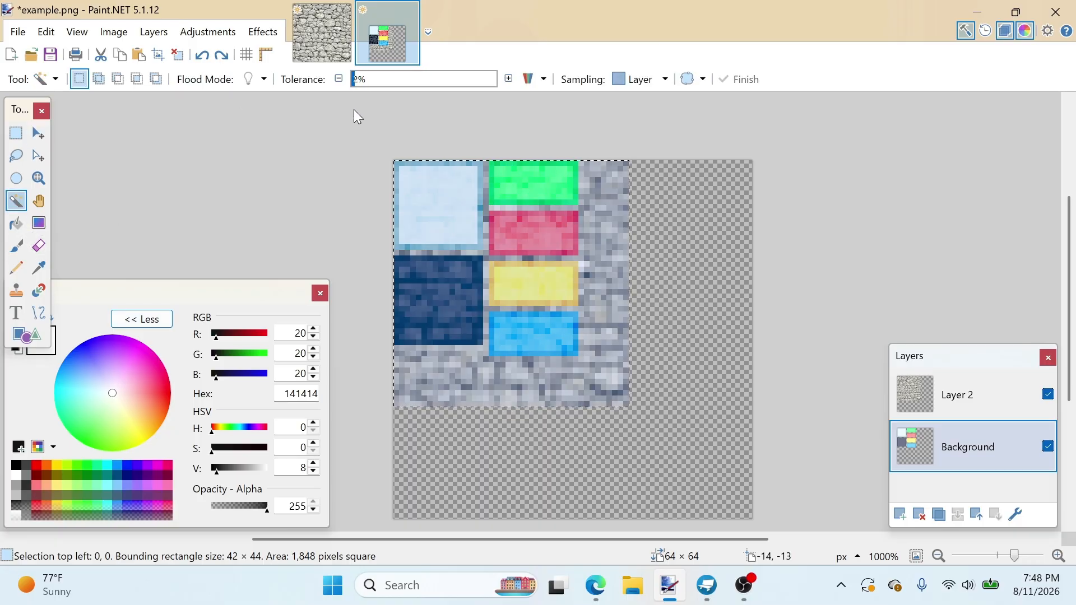
pyautogui.moveTo(350, 115); pyautogui.dragTo(352, 117)
pyautogui.click(251, 80)
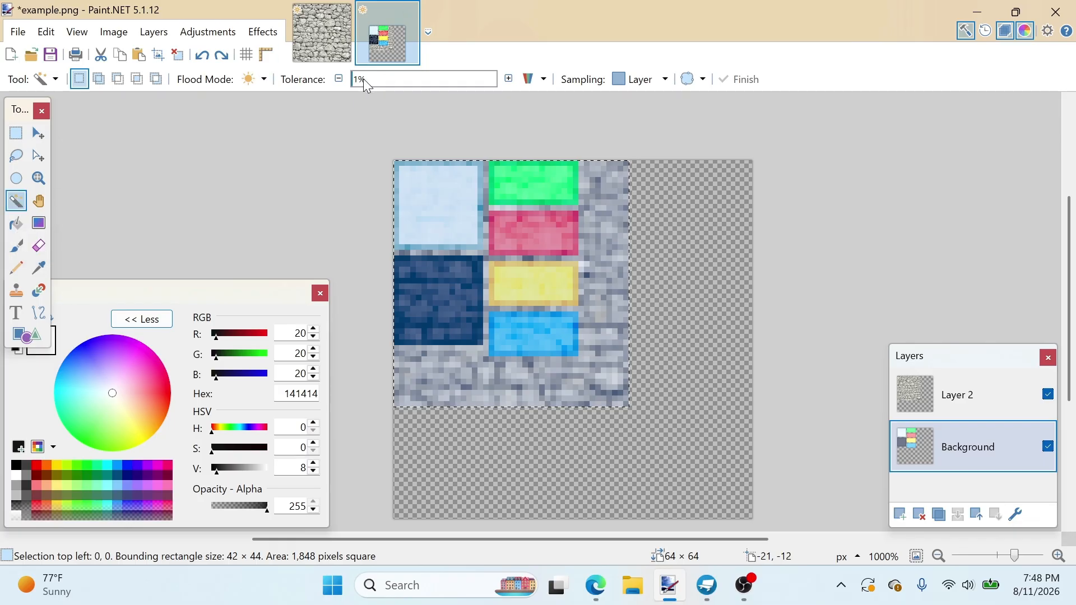
pyautogui.keyDown('ctrl'); pyautogui.scroll(3, 648, 263); pyautogui.keyUp('ctrl')
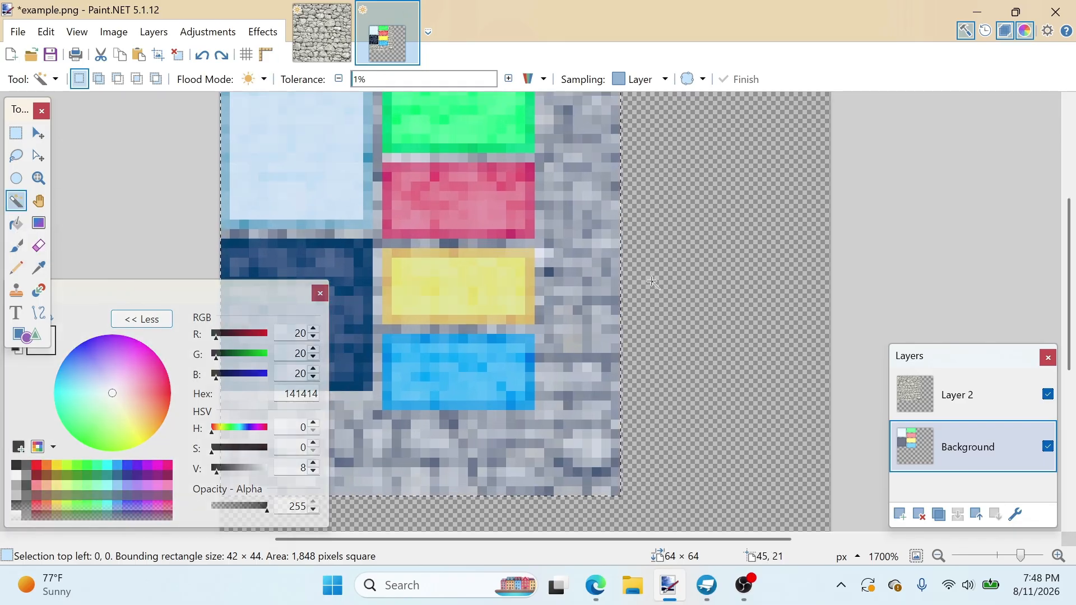
pyautogui.click(648, 263)
# Delete the stone texture outside the coloured faces from Layer 2 and clear the selection
pyautogui.keyDown('ctrl'); pyautogui.scroll(-2, 644, 260); pyautogui.keyUp('ctrl')
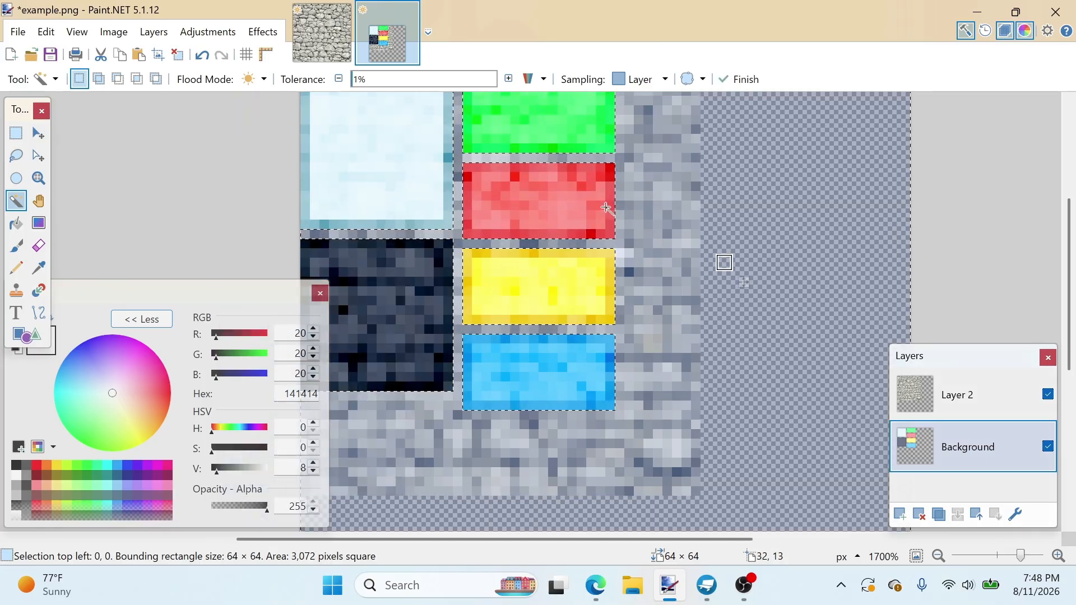
pyautogui.keyDown('ctrl'); pyautogui.scroll(-2, 576, 214); pyautogui.keyUp('ctrl')
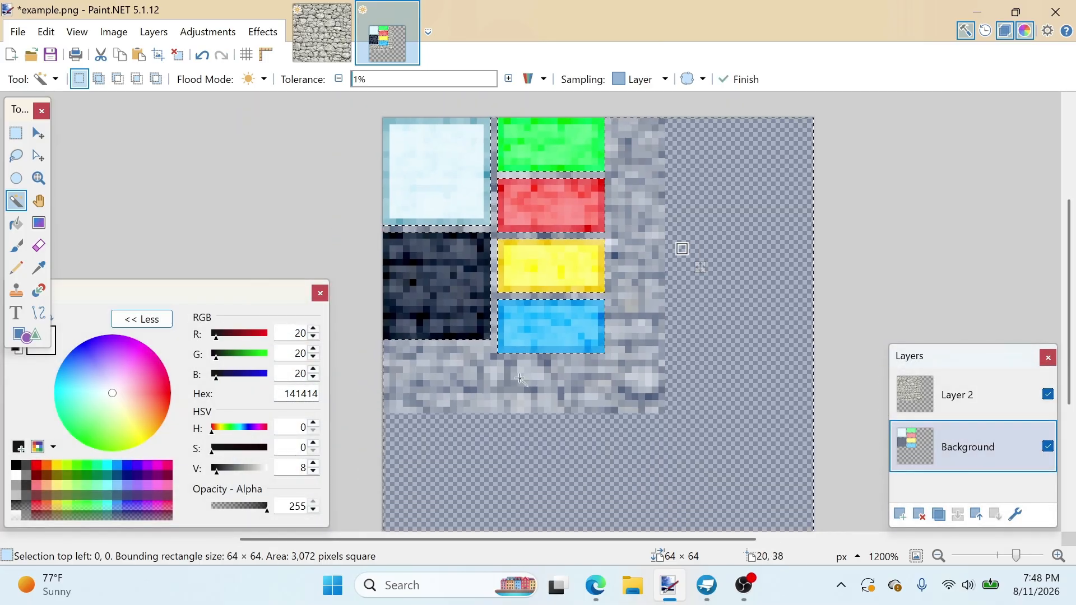
pyautogui.click(967, 396)
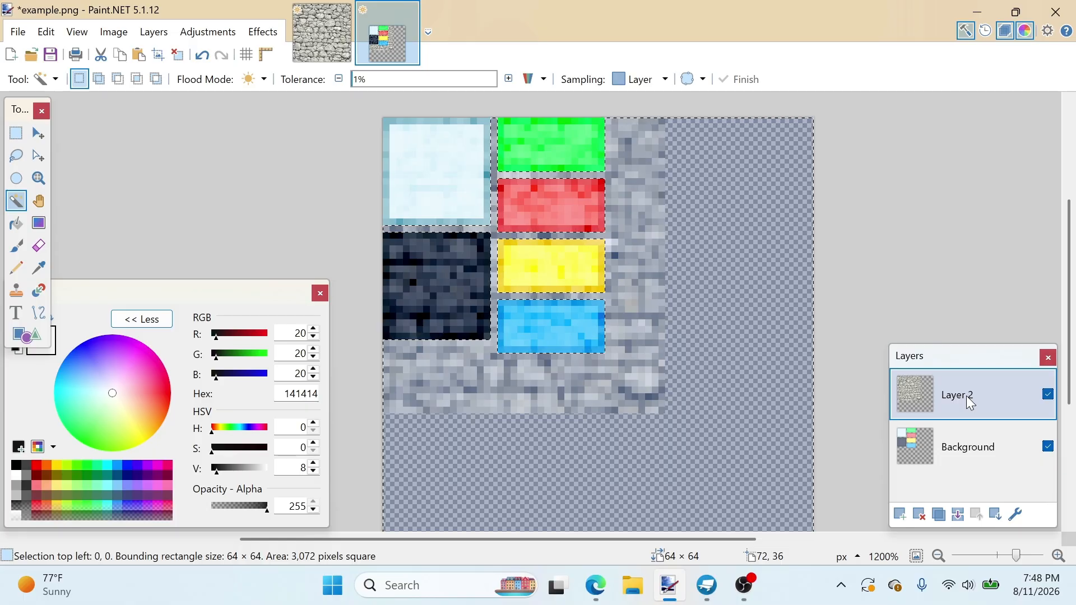
pyautogui.press('Delete')
pyautogui.hotkey('ctrl', 'd')
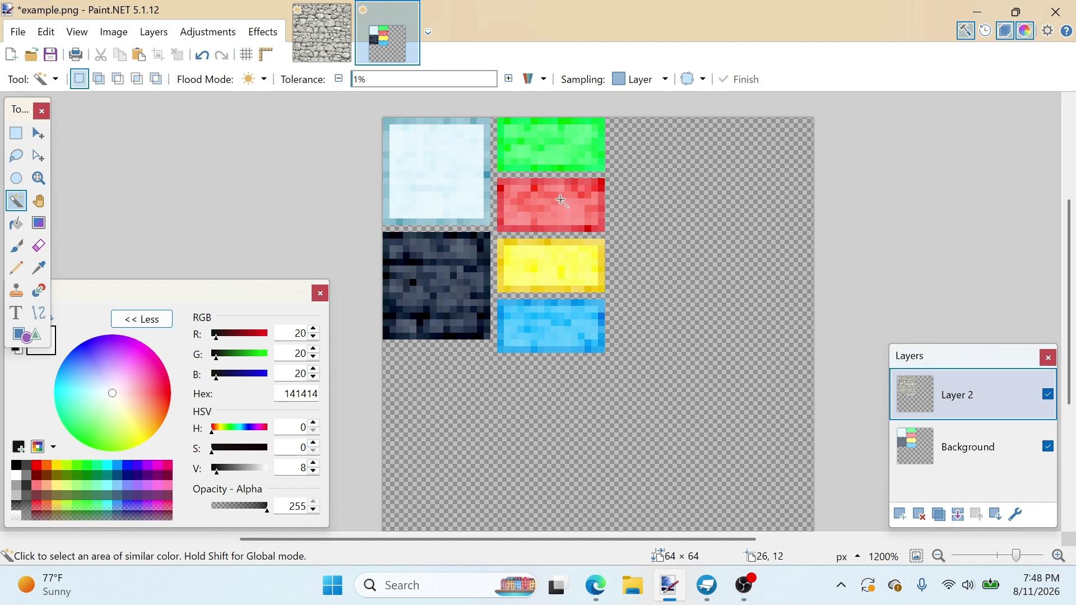
# Inspect the trimmed face textures, switch to Blockbench to look at its image commands, and return to Paint.NET
pyautogui.keyDown('ctrl'); pyautogui.scroll(-6, 562, 202); pyautogui.keyUp('ctrl')
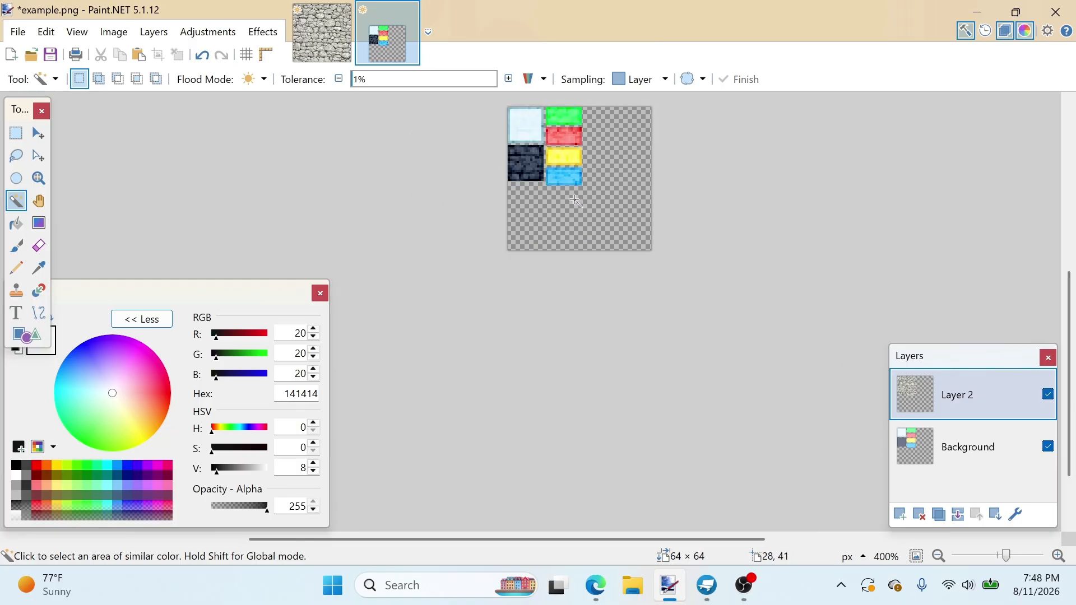
pyautogui.keyDown('ctrl'); pyautogui.scroll(5, 608, 184); pyautogui.keyUp('ctrl')
pyautogui.hscroll(-1, 644, 298)
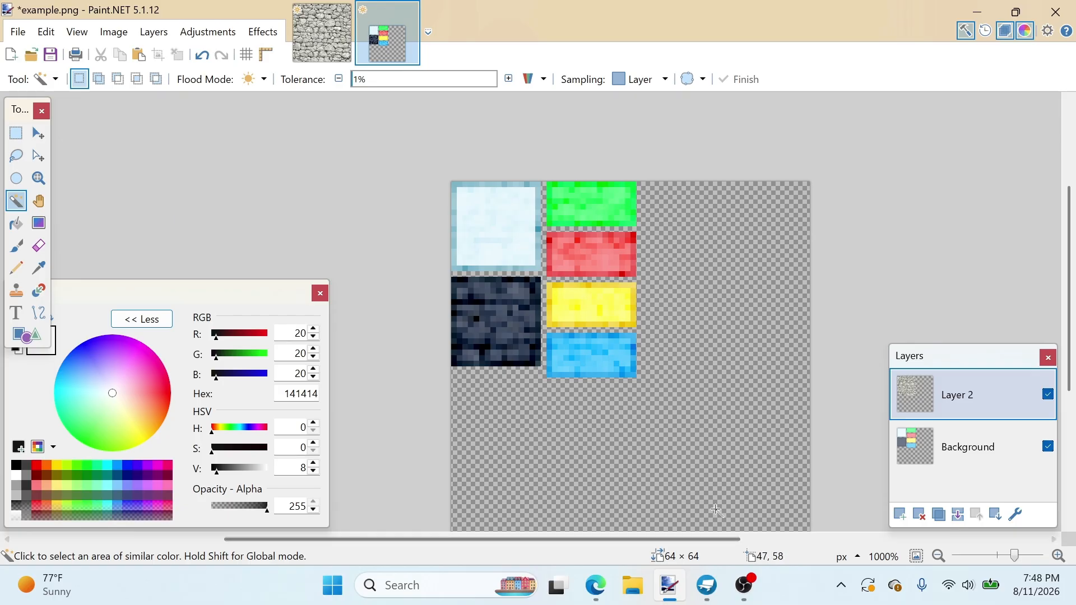
pyautogui.click(706, 585)
pyautogui.click(242, 10)
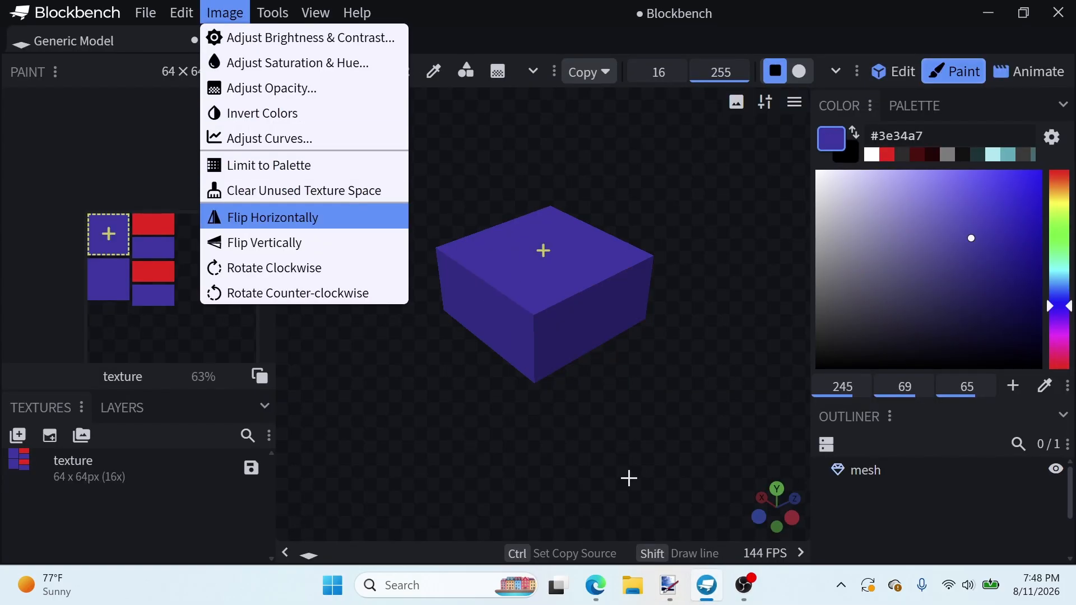
pyautogui.click(671, 581)
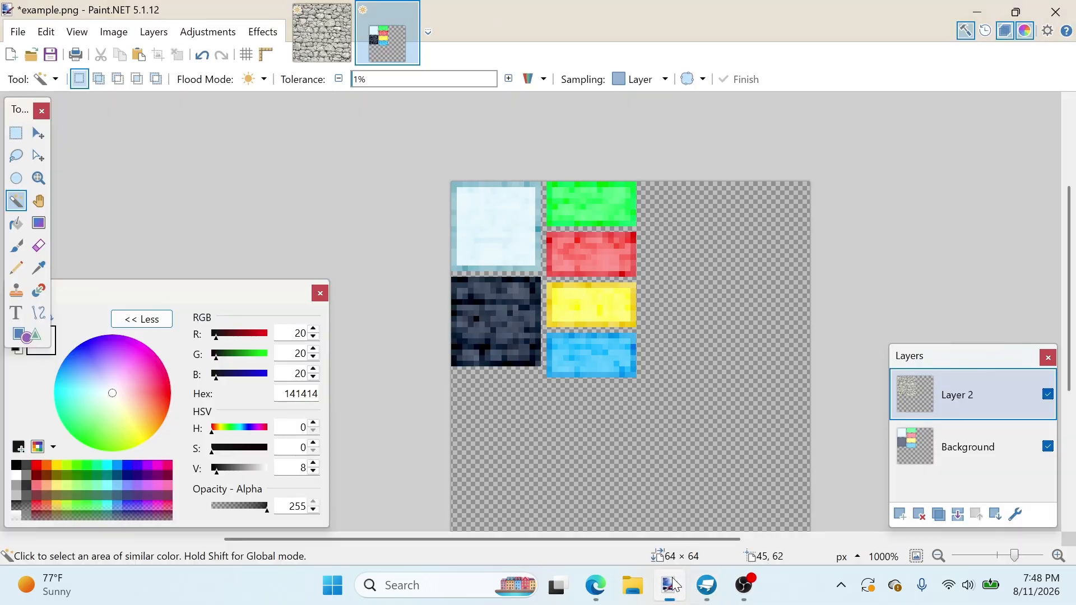
# Merge Layer 2 down into the Background layer of example.png
pyautogui.keyDown('ctrl'); pyautogui.scroll(3, 609, 350); pyautogui.keyUp('ctrl')
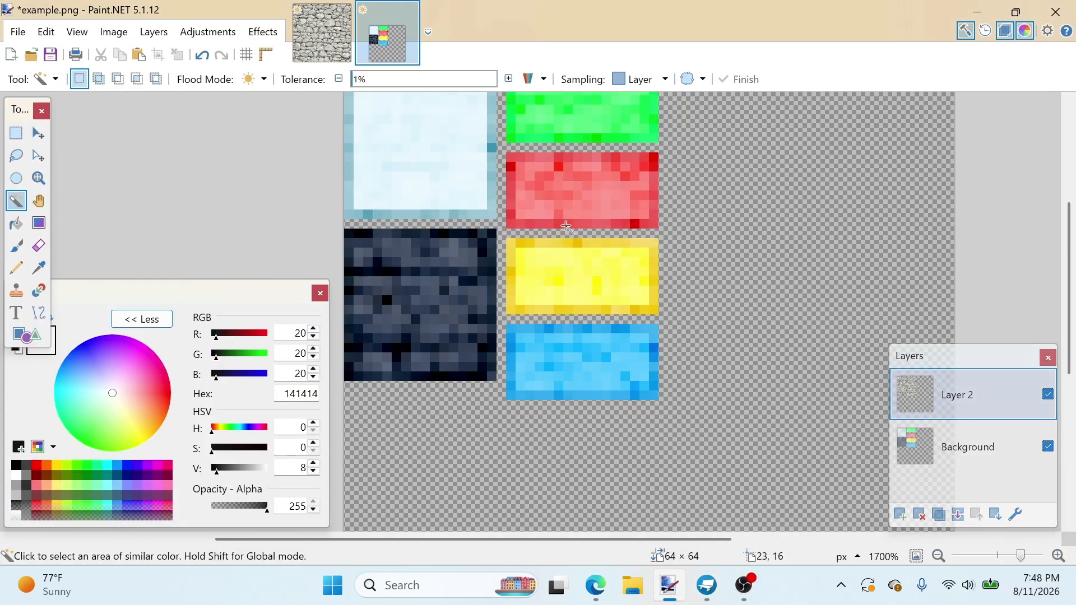
pyautogui.scroll(1, 577, 260)
pyautogui.click(957, 513)
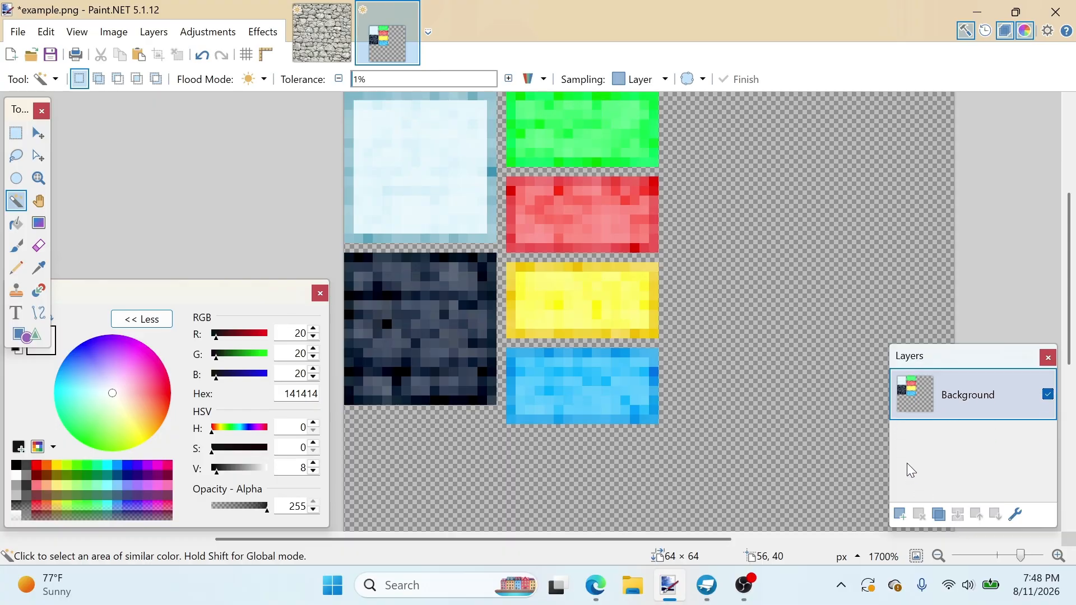
pyautogui.keyDown('ctrl'); pyautogui.scroll(-2, 681, 264); pyautogui.keyUp('ctrl')
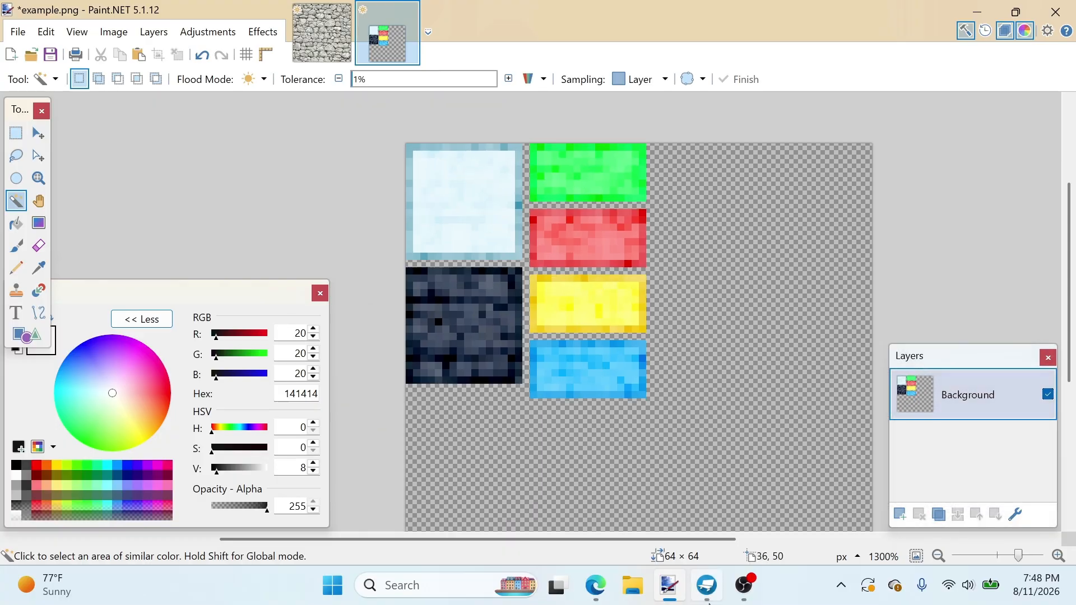
# Switch to Blockbench and view the textured box mesh from several sides
pyautogui.moveTo(706, 585)
pyautogui.click(707, 504)
pyautogui.moveTo(668, 416); pyautogui.dragTo(406, 223)
pyautogui.scroll(-3, 669, 360)
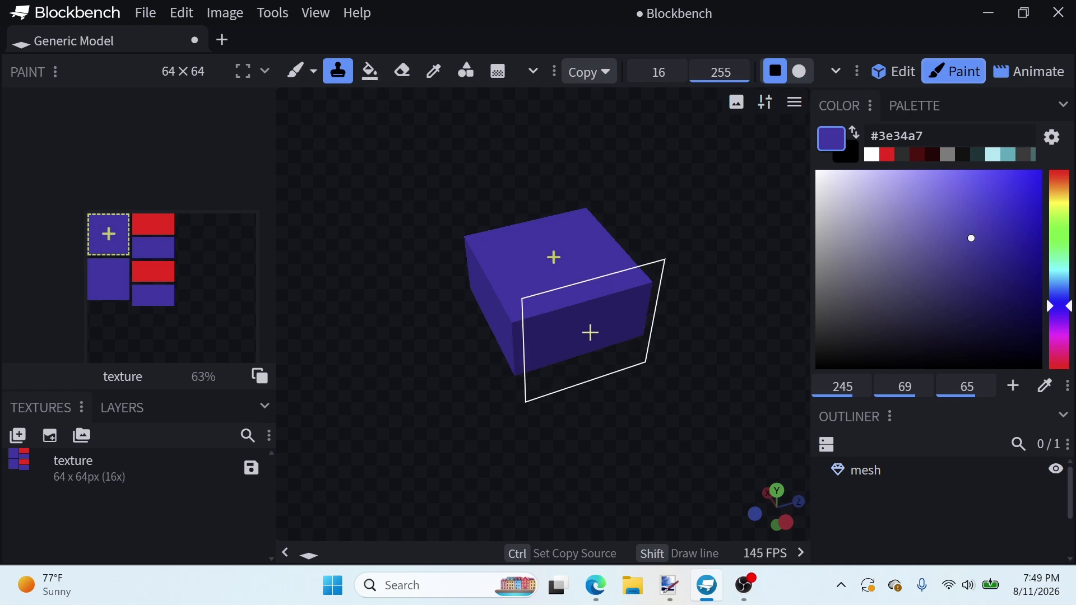
pyautogui.moveTo(650, 384)
pyautogui.mouseDown()
pyautogui.moveTo(650, 488)
pyautogui.moveTo(616, 388)
pyautogui.moveTo(365, 362)
pyautogui.moveTo(235, 379)
pyautogui.moveTo(738, 377)
pyautogui.moveTo(745, 368)
pyautogui.moveTo(720, 426)
pyautogui.moveTo(662, 429)
pyautogui.mouseUp()
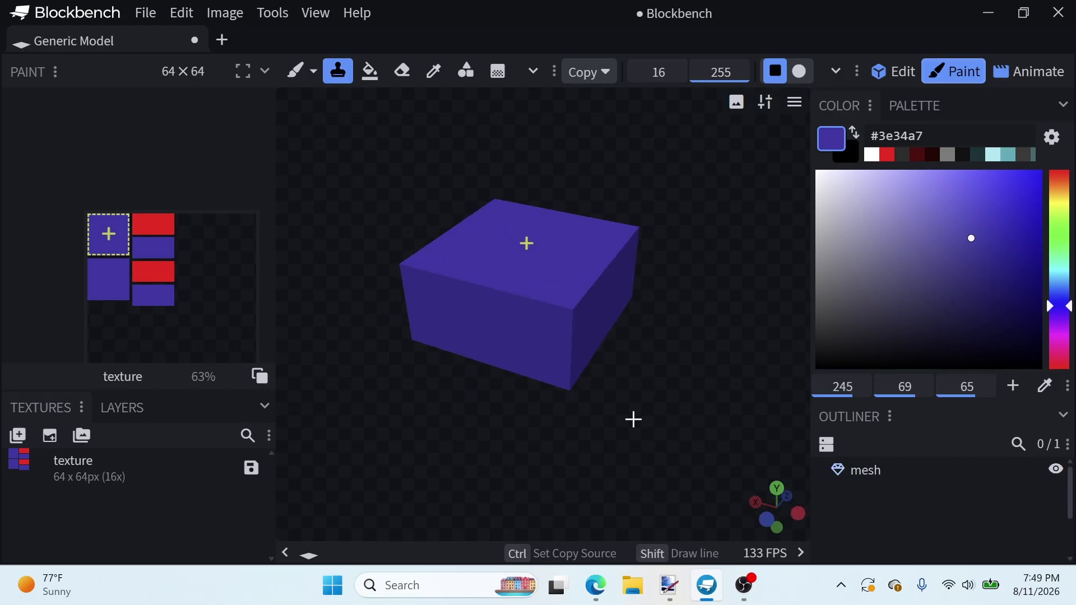